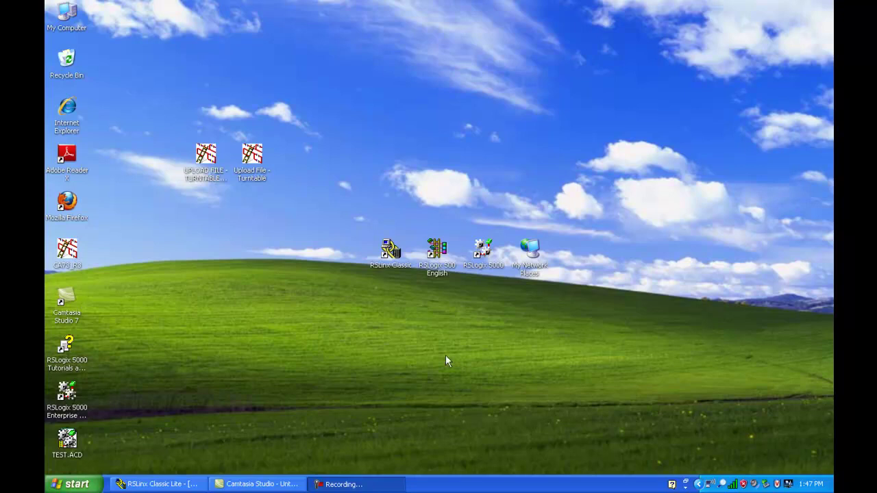
Launch RSLogix 5000 from its Windows XP desktop shortcut
click(483, 250)
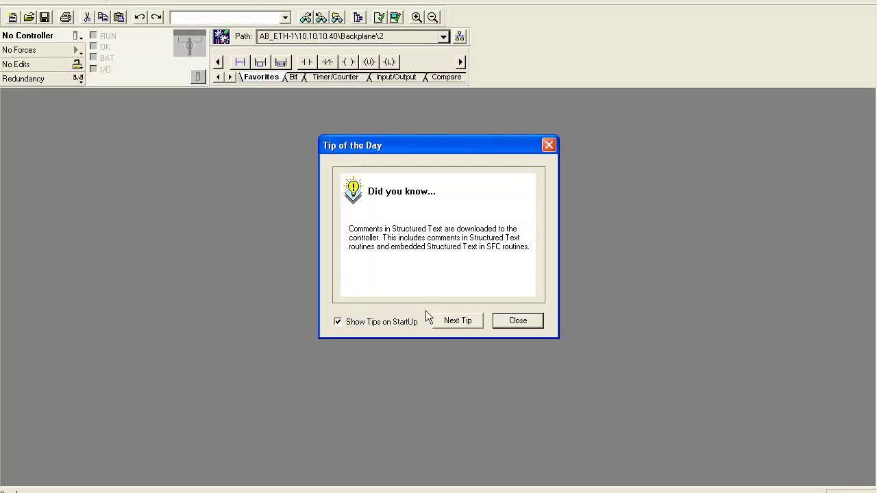
Dismiss the tip of the day and start a new controller project at revision 15
click(519, 322)
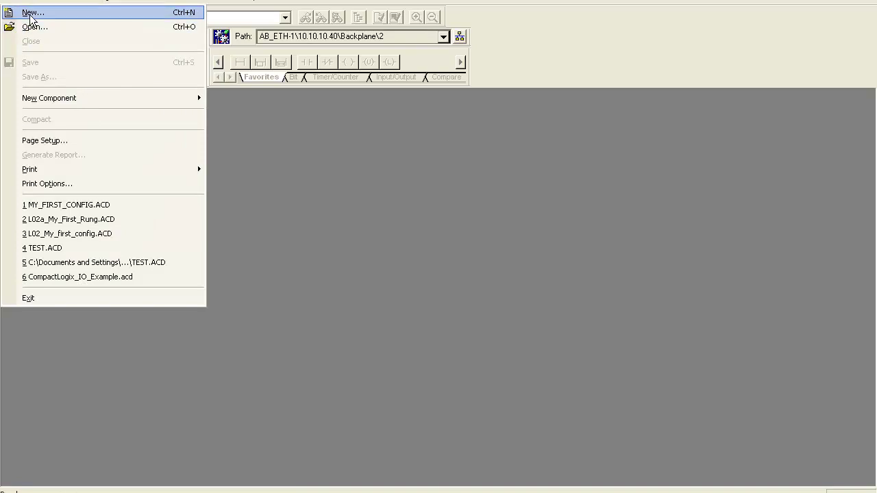
click(31, 17)
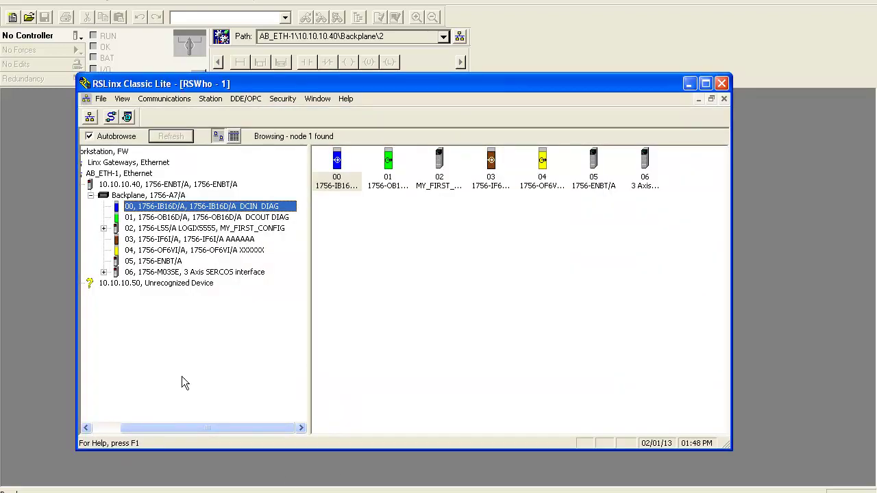
click(152, 231)
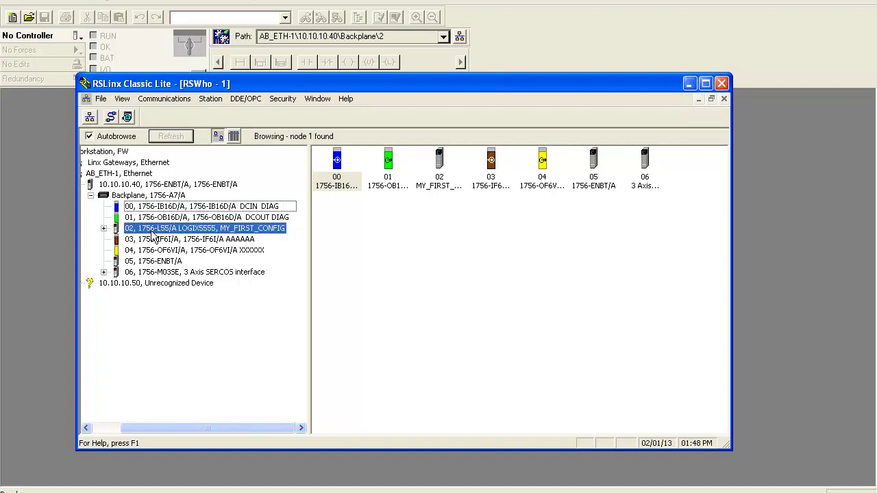
click(417, 490)
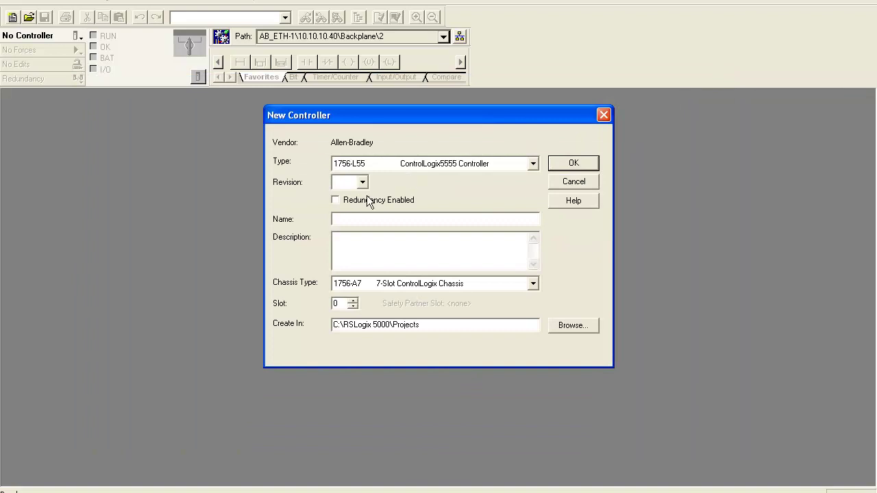
click(362, 183)
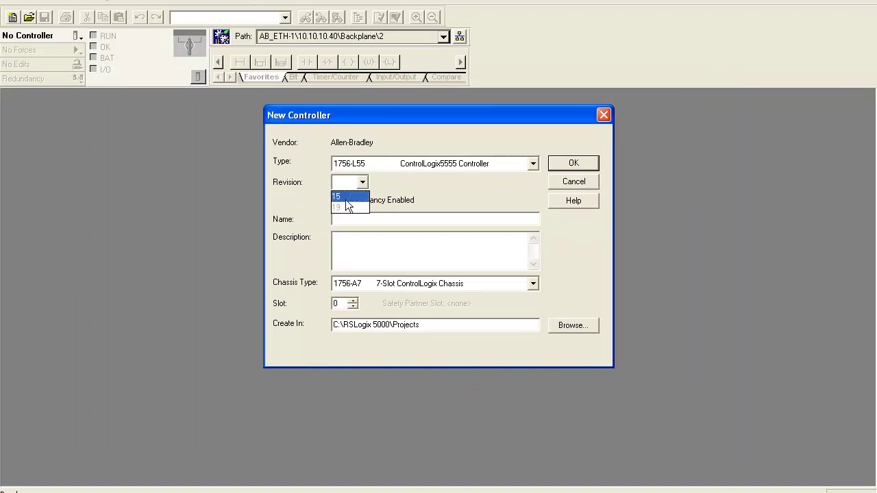
click(345, 197)
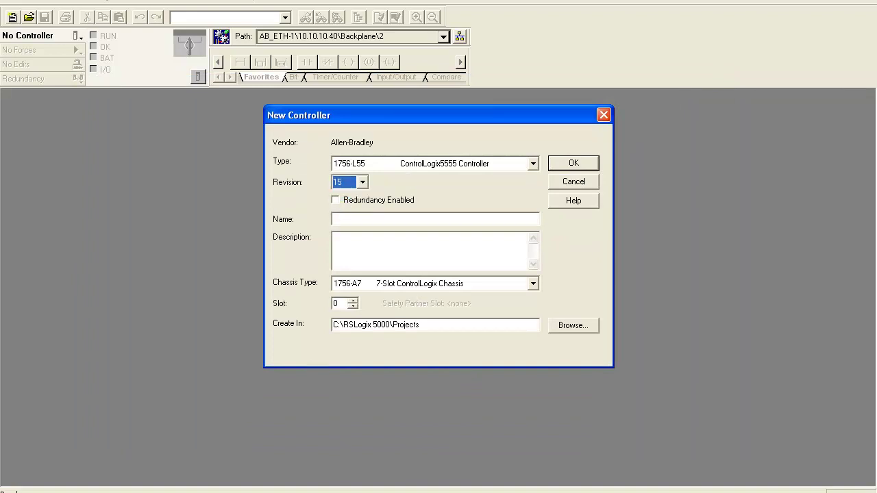
Check the slot 2 controller's firmware revision in RSLinx device properties, then set RSLinx aside
key(alt+Tab)
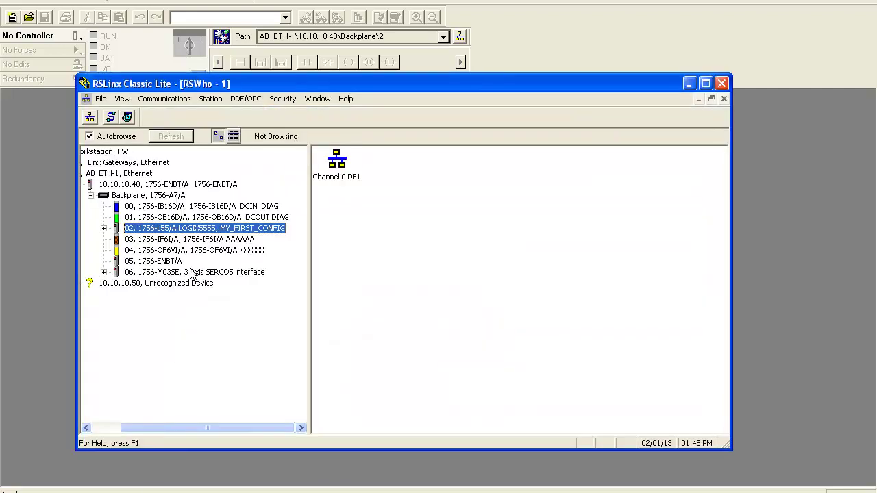
right_click(198, 231)
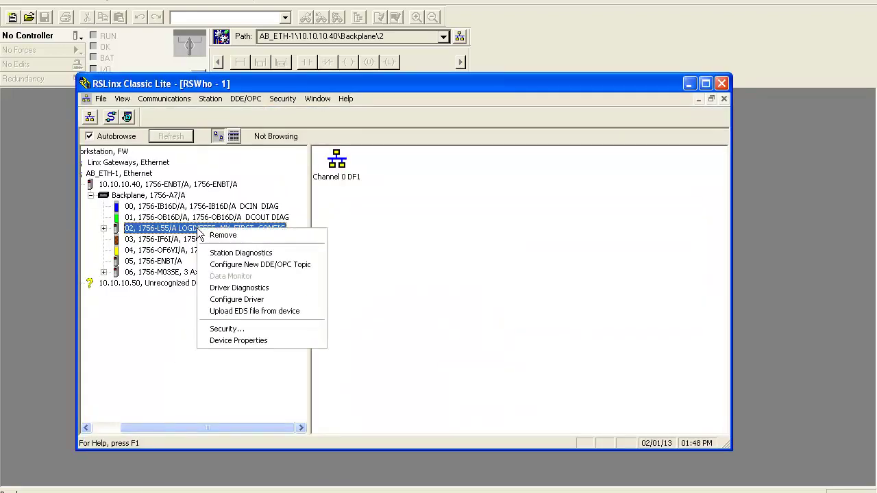
click(218, 340)
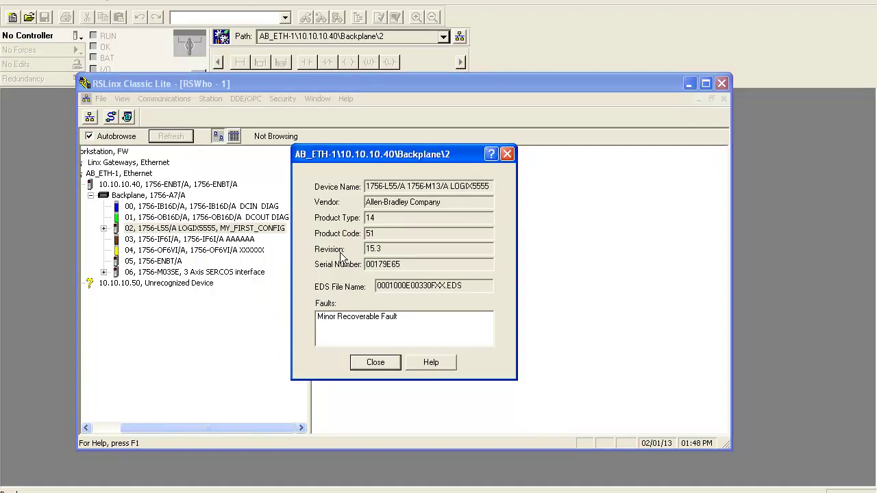
click(375, 361)
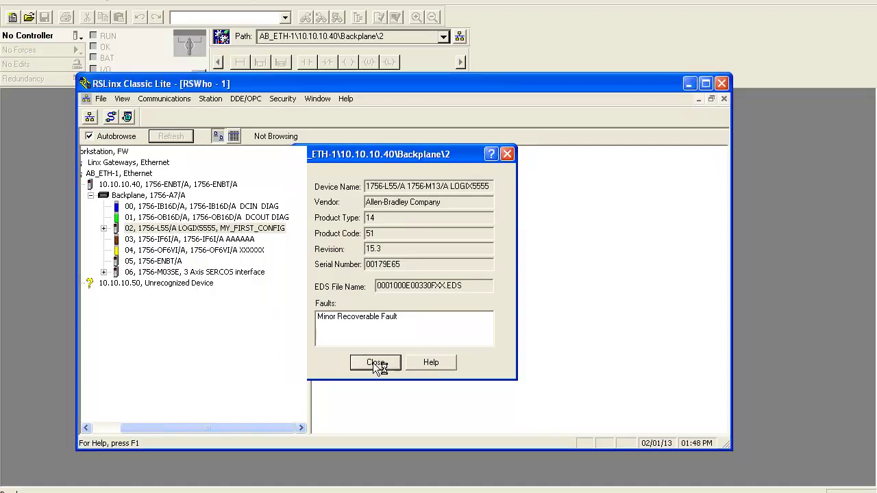
click(688, 84)
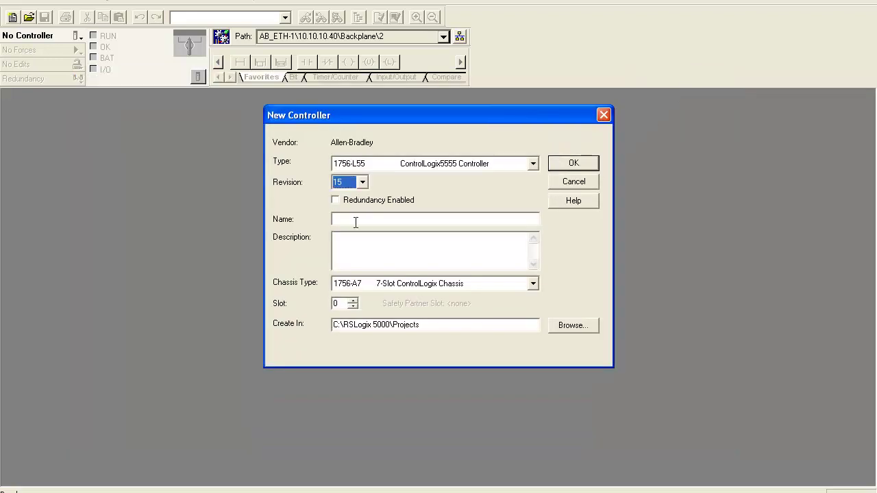
Name the controller My_First_Config, set its slot to 2, and create the project
click(354, 220)
text(My_First_COn)
key(BackSpace)
key(BackSpace)
text(onfig)
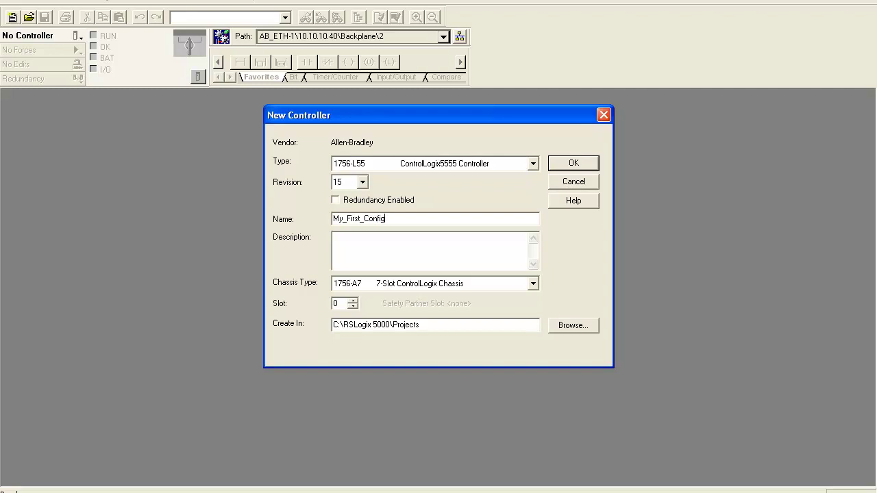
click(353, 300)
click(353, 301)
click(578, 168)
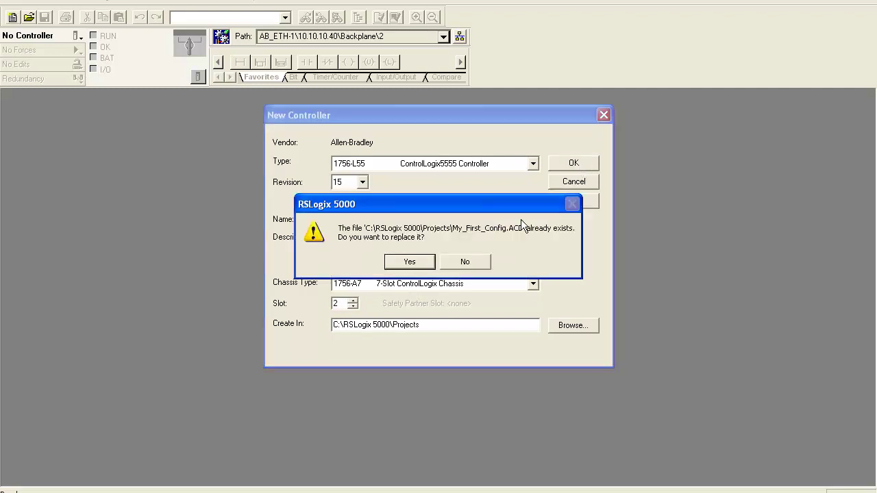
Confirm replacing the existing My_First_Config.ACD file
click(409, 267)
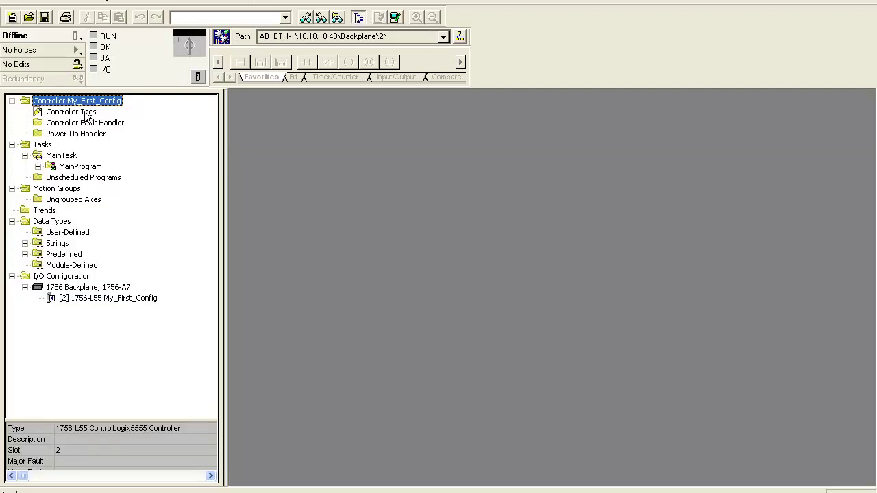
Choose the 1756-IB16D diagnostic input module as a new I/O module, comparing against RSLinx's slot 0 card
right_click(70, 278)
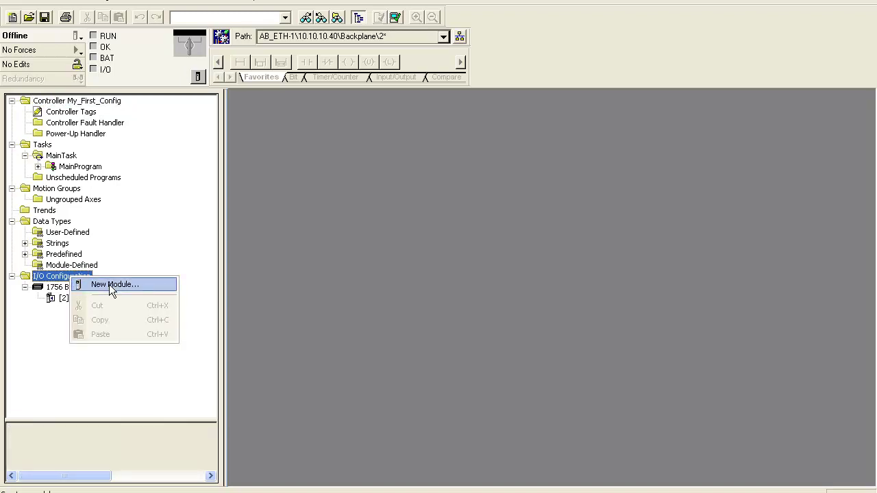
click(109, 284)
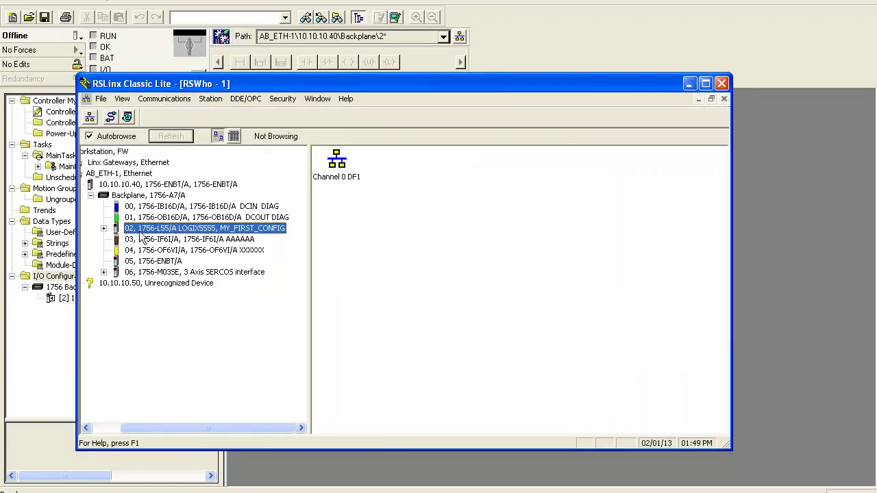
click(136, 196)
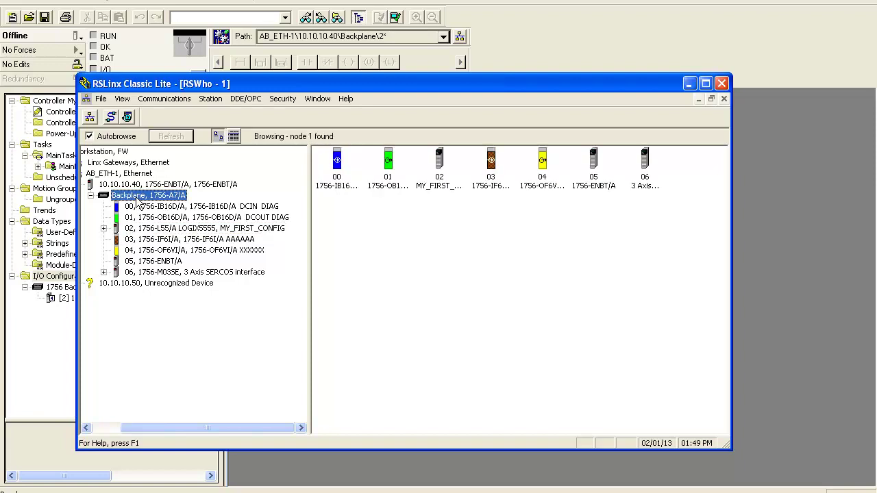
click(383, 163)
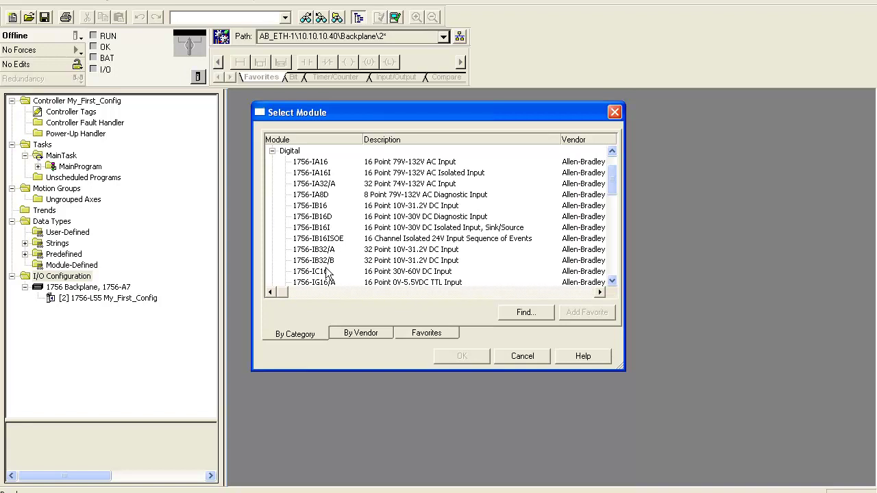
drag(613, 183, 611, 205)
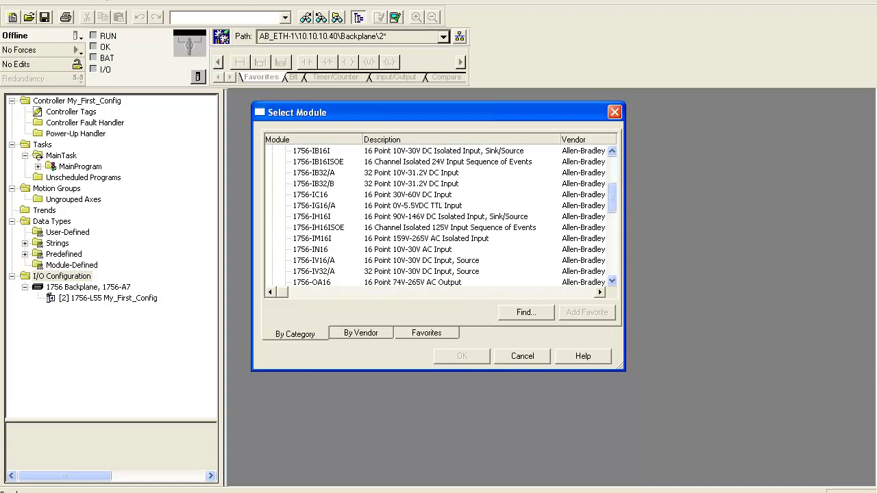
key(alt+Tab)
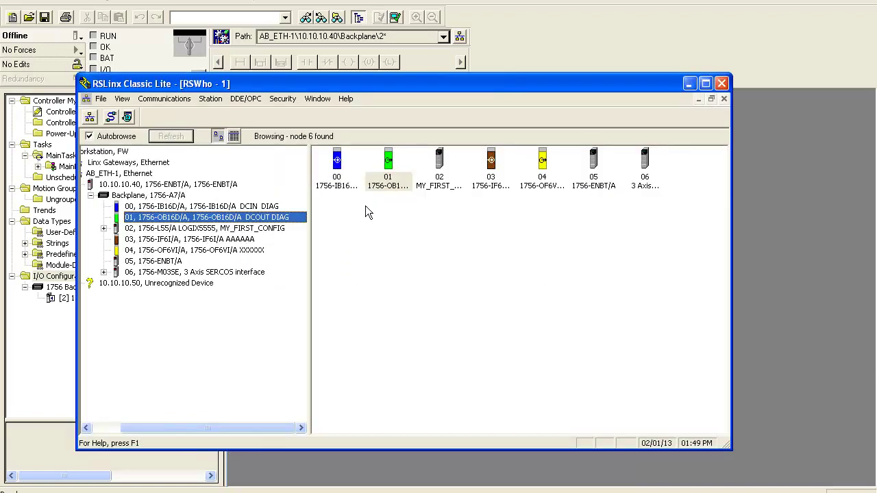
click(342, 187)
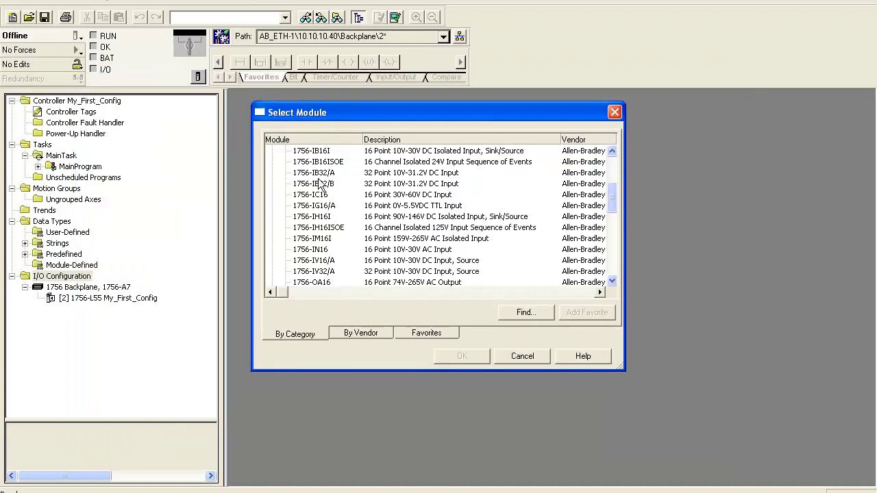
drag(611, 205, 610, 168)
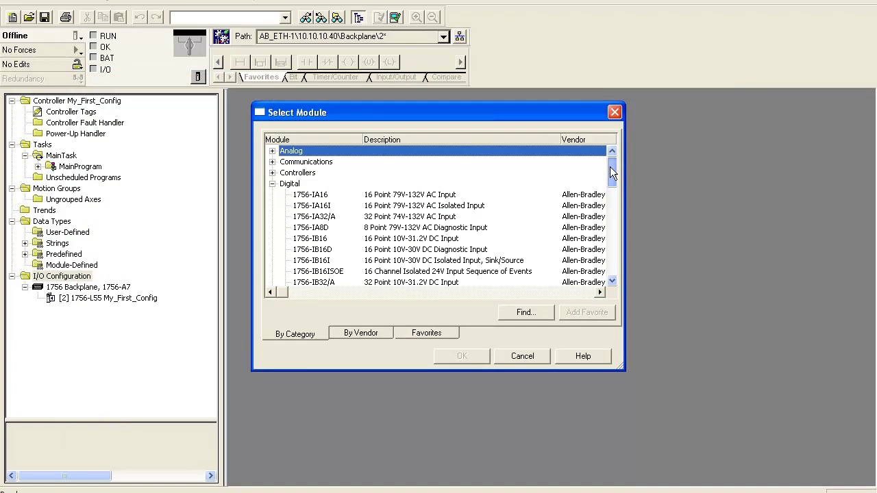
click(329, 251)
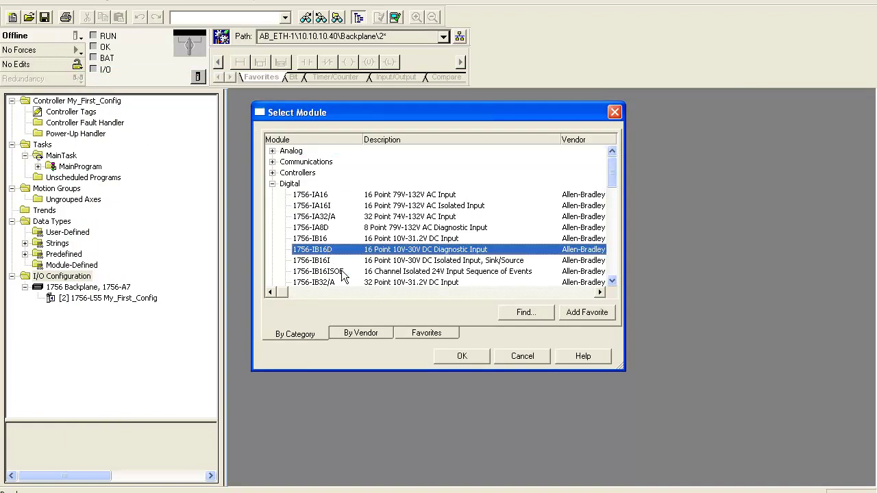
click(458, 359)
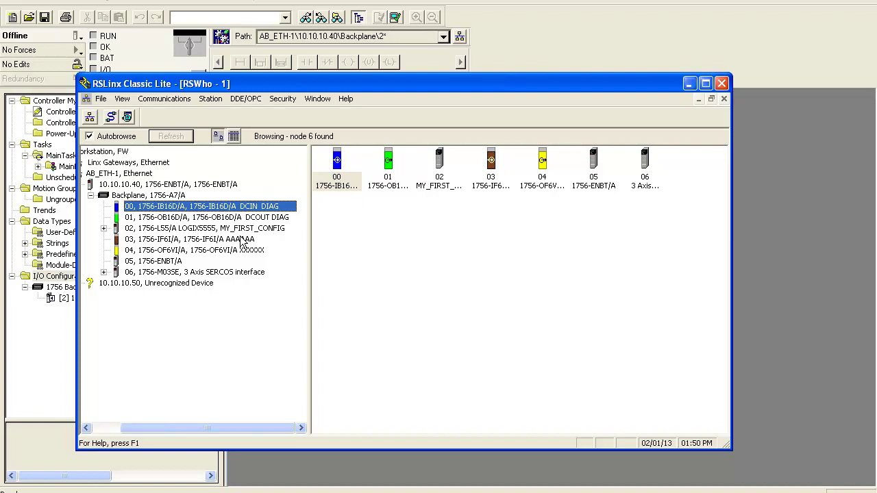
Check the input module's revision in RSLinx and set major revision 2
right_click(220, 205)
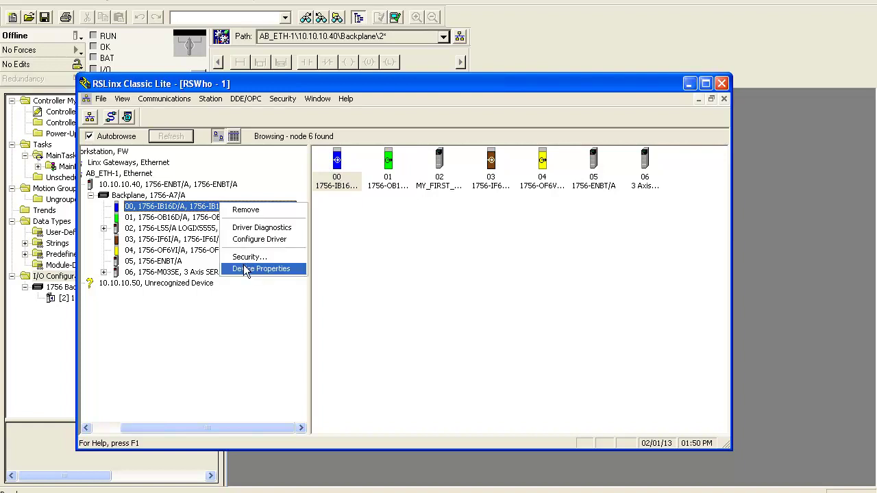
click(246, 269)
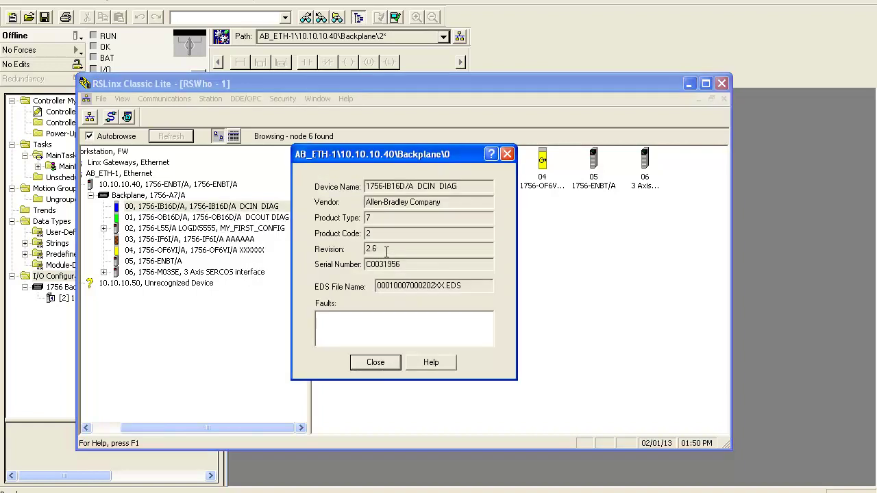
click(507, 155)
click(435, 490)
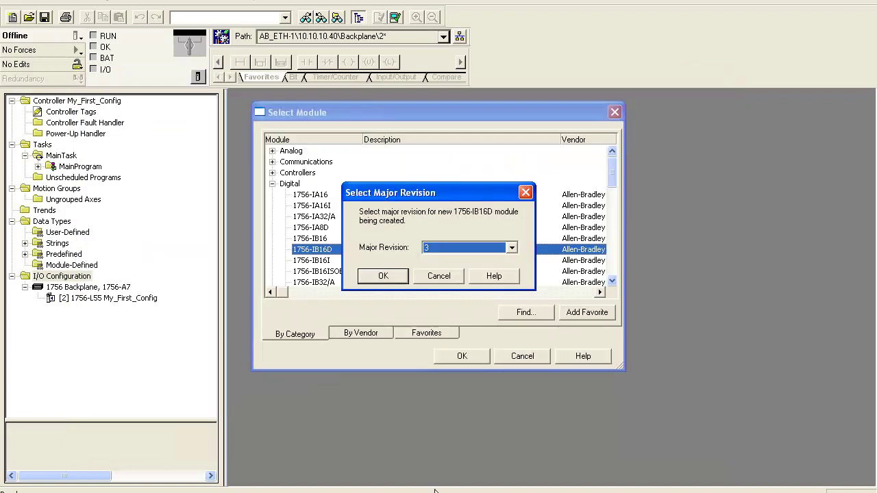
click(512, 247)
click(467, 265)
click(384, 275)
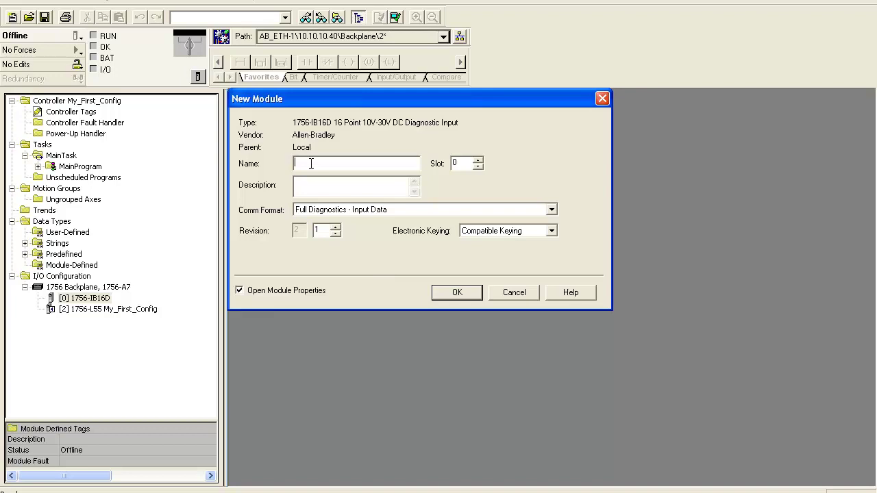
Name the module Slot_0_inputs, set minor revision 2, and accept its properties
text(Slloot_1_inouts)
key(BackSpace)
key(BackSpace)
text(puts)
key(Left)
key(Left)
key(Left)
key(Left)
key(Left)
key(Left)
key(Left)
key(BackSpace)
text(0)
click(335, 227)
click(454, 293)
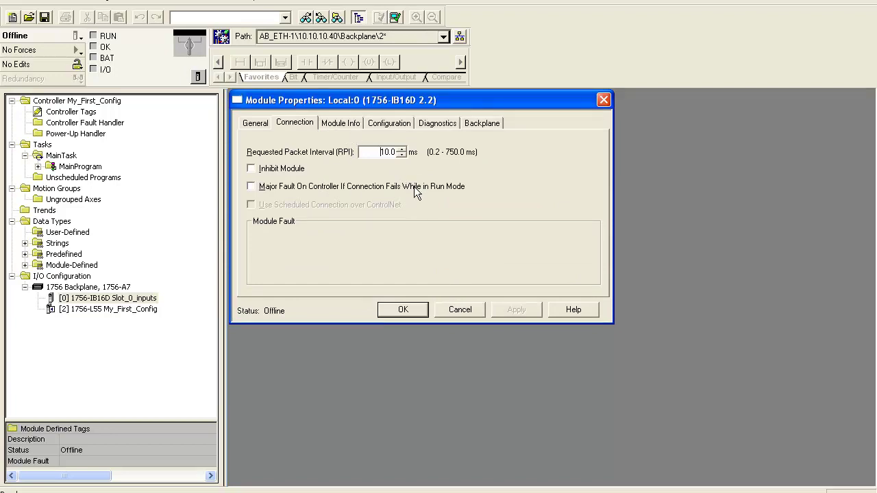
click(403, 311)
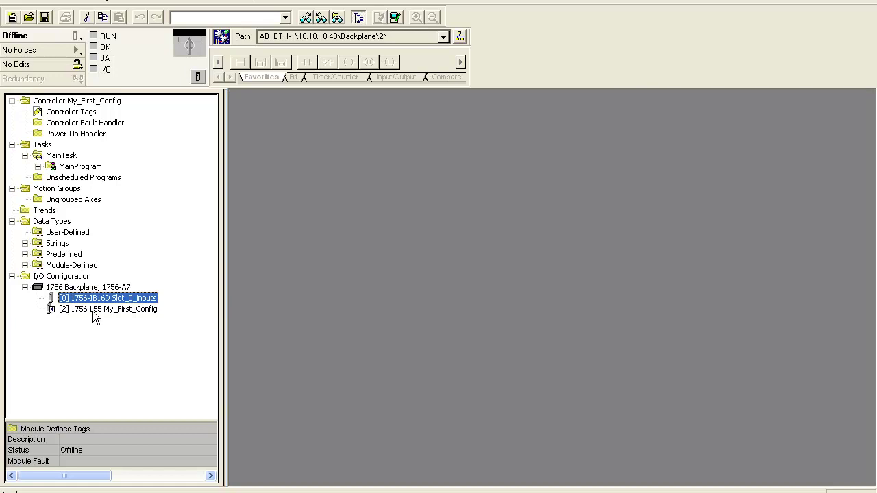
Search the module catalogue for 1756-OB16D and choose it as a new module
right_click(74, 278)
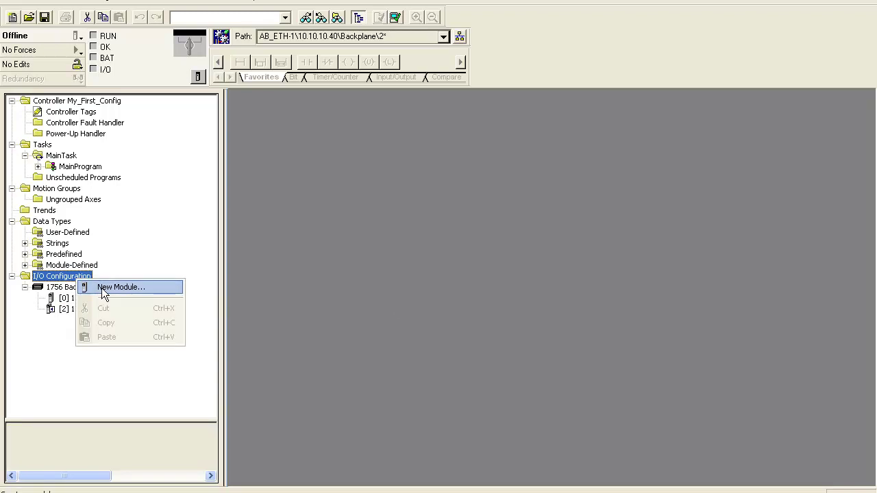
click(101, 288)
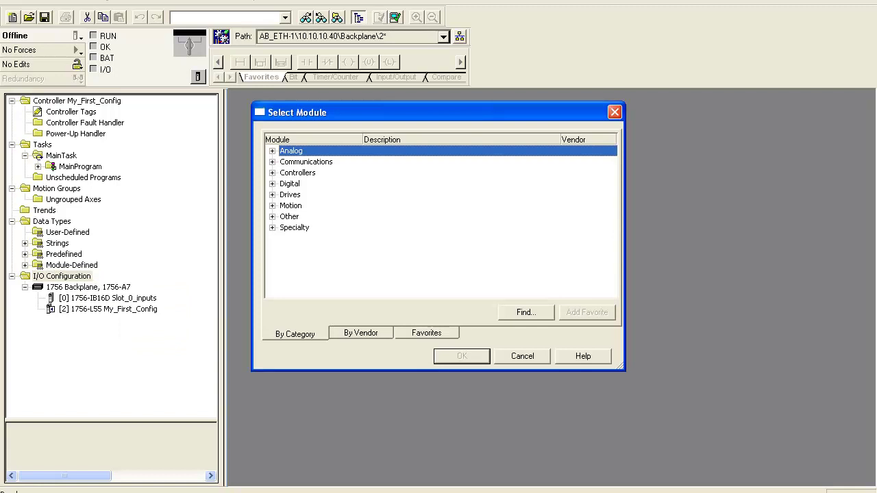
key(alt+Tab)
click(388, 162)
click(532, 310)
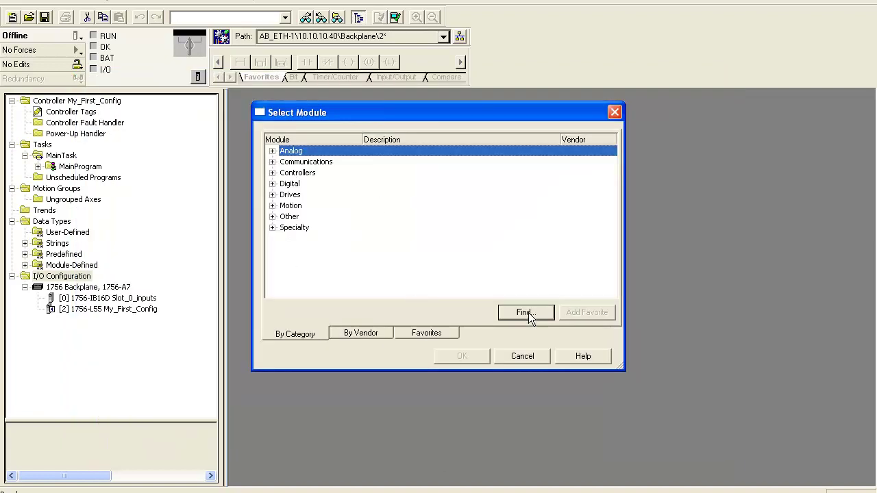
text(17)
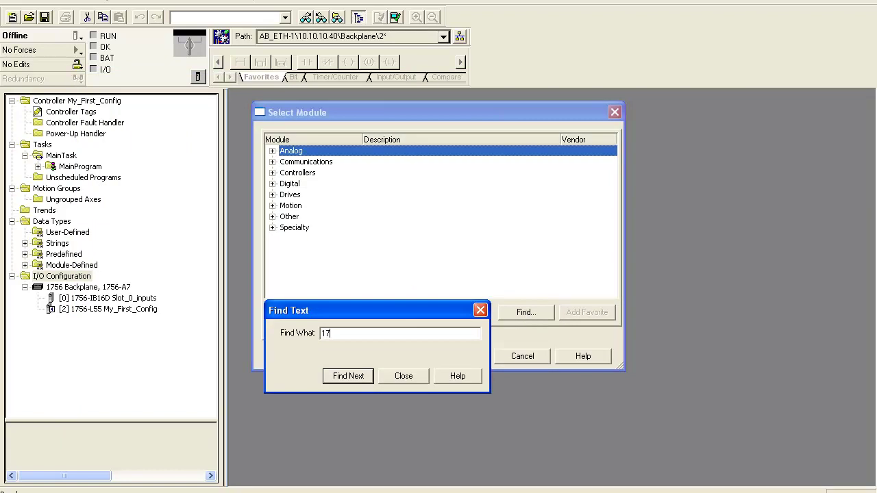
text(56ob)
key(BackSpace)
key(BackSpace)
key(Return)
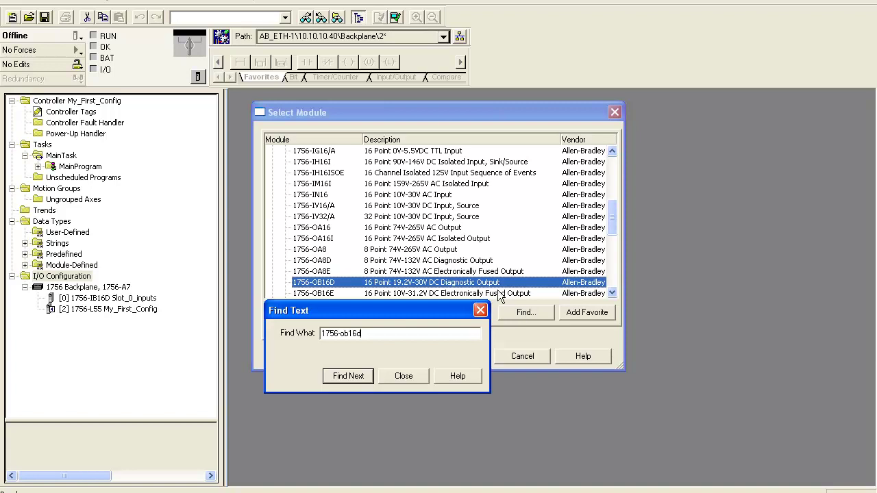
click(407, 378)
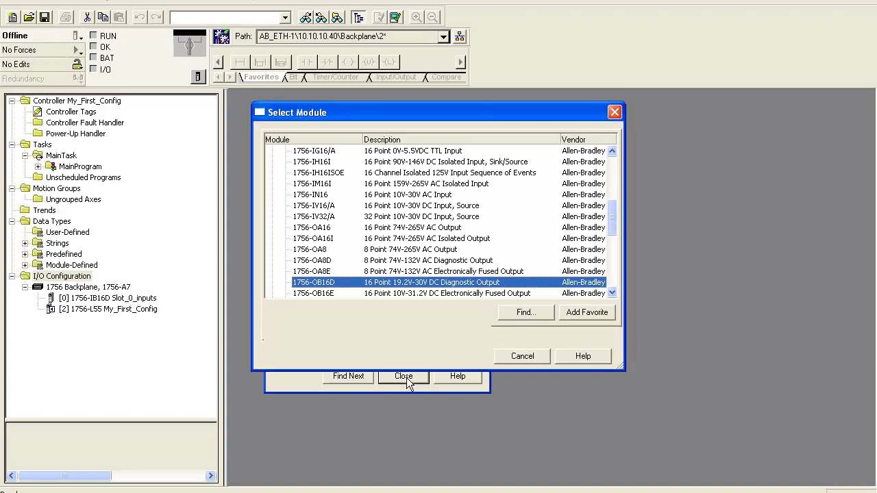
double_click(387, 282)
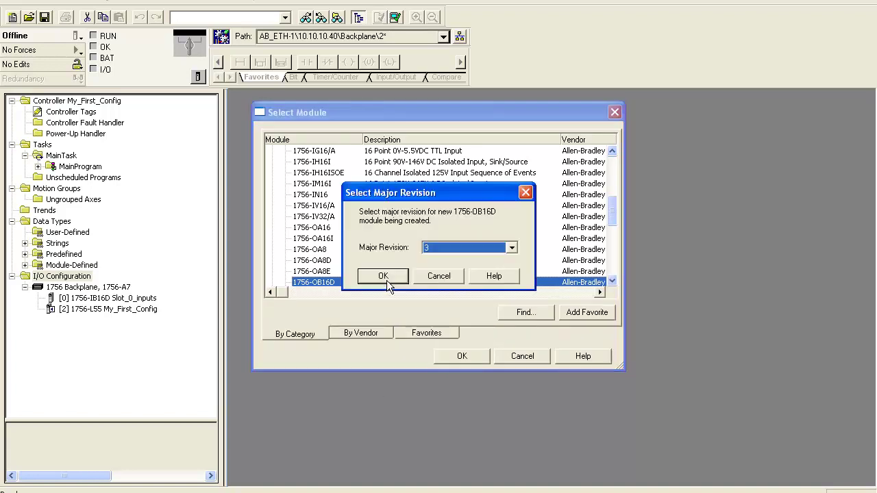
Set major revision 2 after checking the slot 1 output module's properties in RSLinx
click(510, 247)
click(431, 261)
click(134, 492)
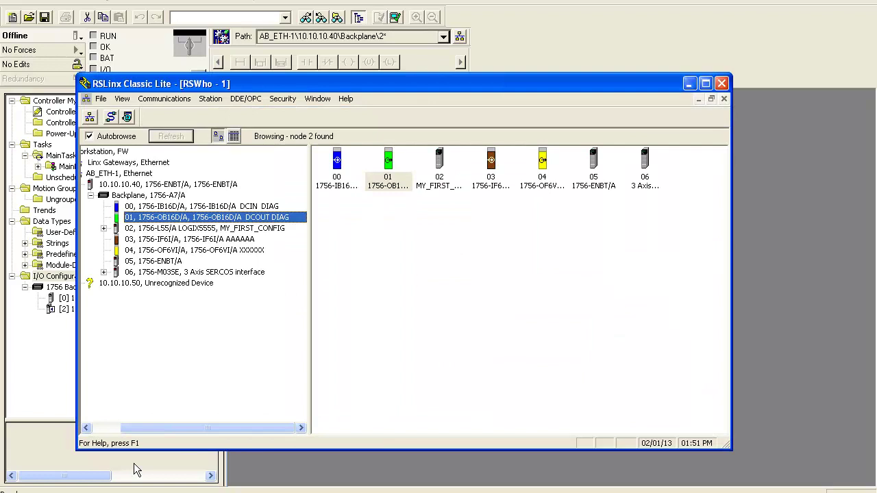
right_click(202, 218)
click(226, 282)
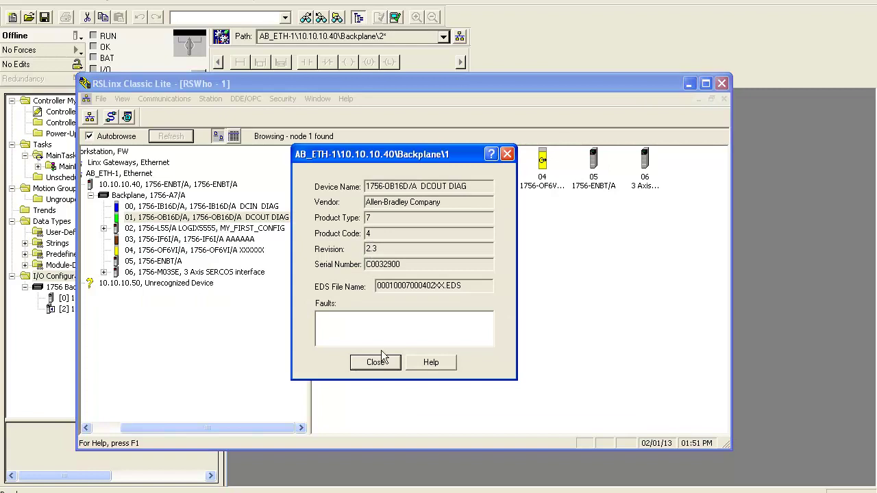
click(378, 362)
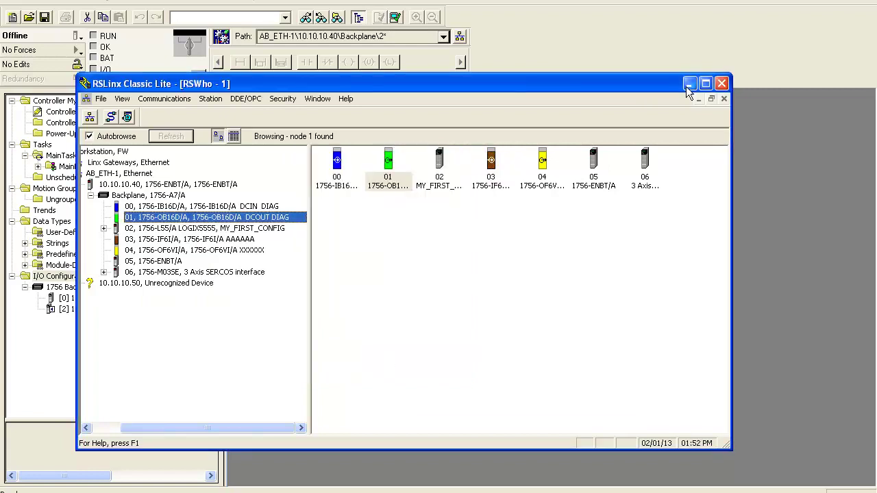
click(688, 85)
click(394, 279)
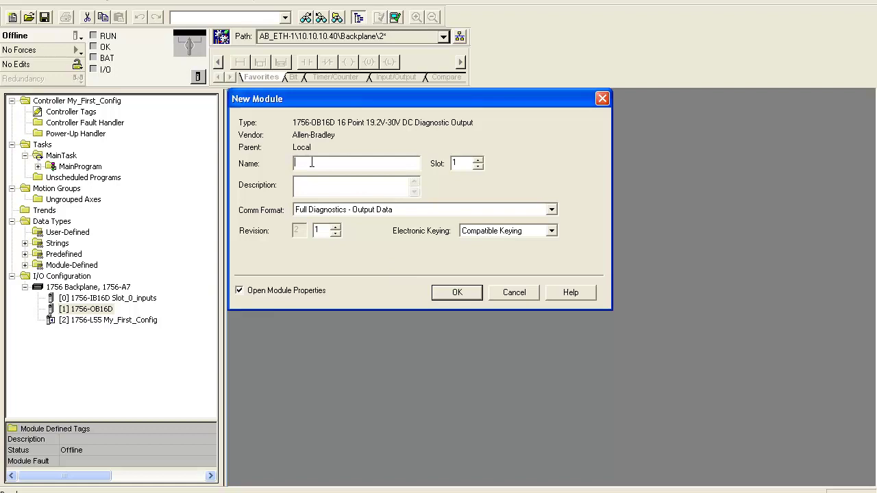
Name the output module Ouput_Slot_1 and accept its module properties
text(Ouput_Slot_1)
click(455, 293)
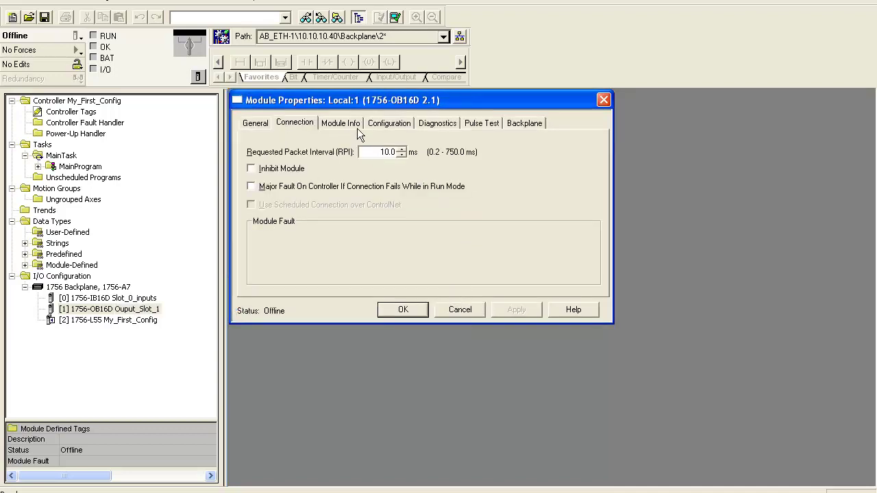
click(403, 310)
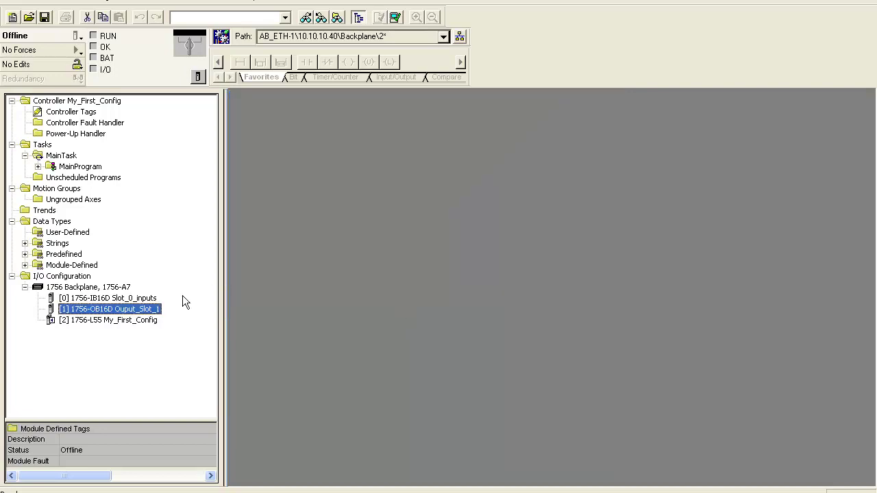
double_click(118, 307)
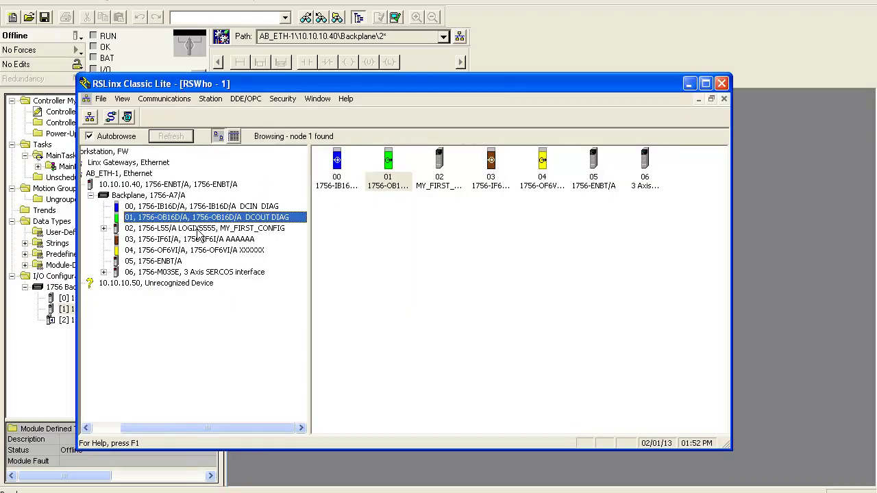
click(440, 162)
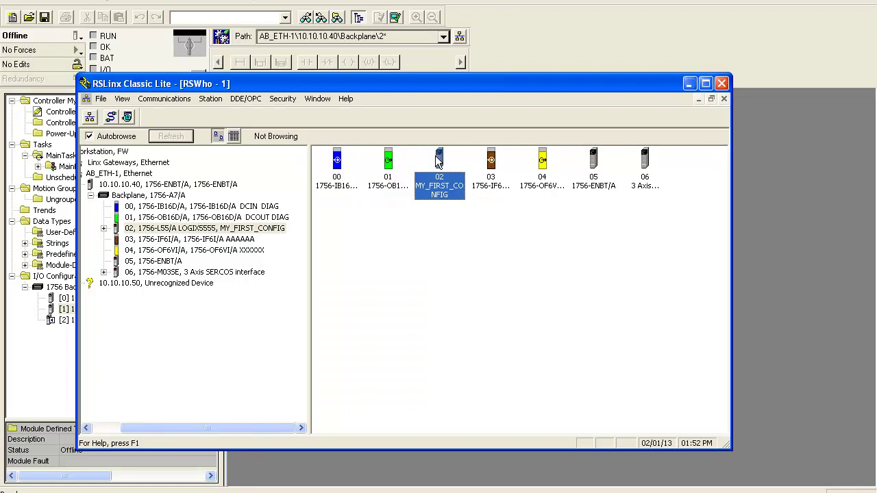
click(201, 244)
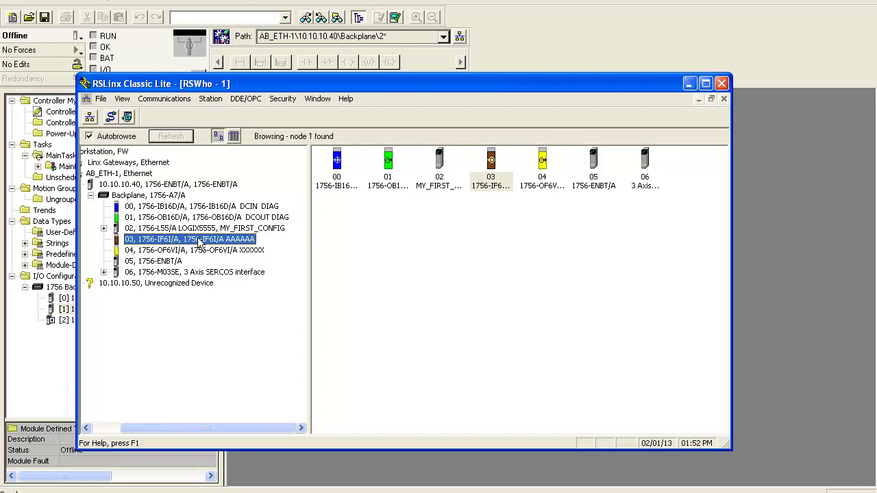
right_click(198, 239)
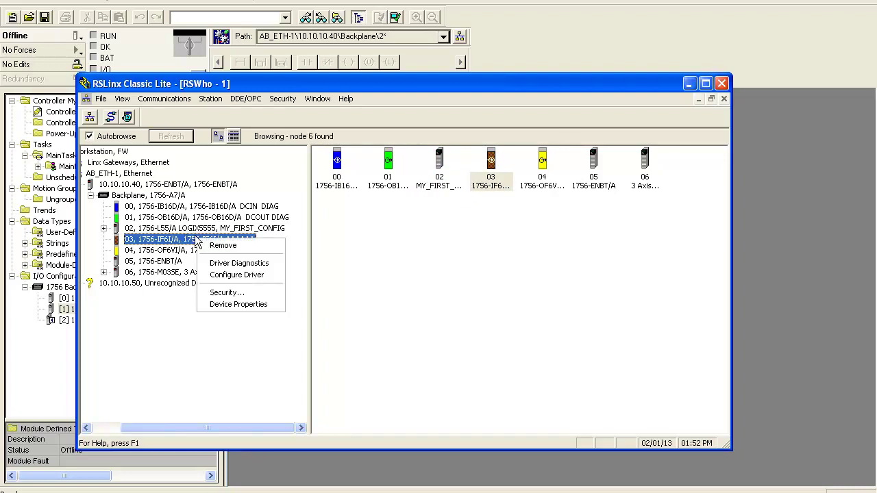
click(230, 304)
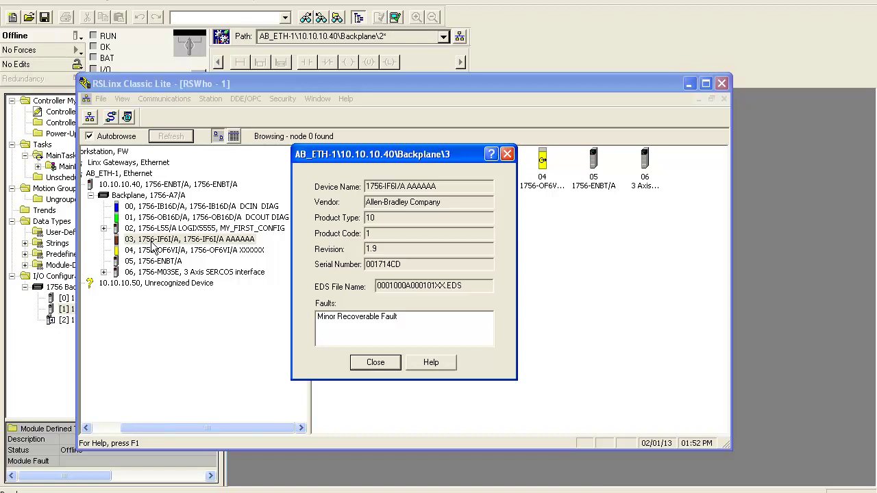
key(alt+Tab)
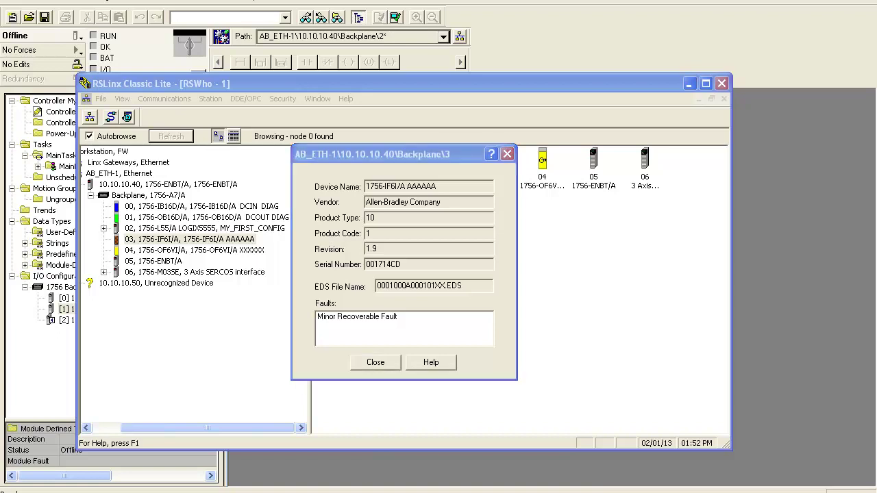
Search the catalogue for 1756-IF and select the 1756-IF6I isolated analog input module
click(59, 277)
right_click(59, 277)
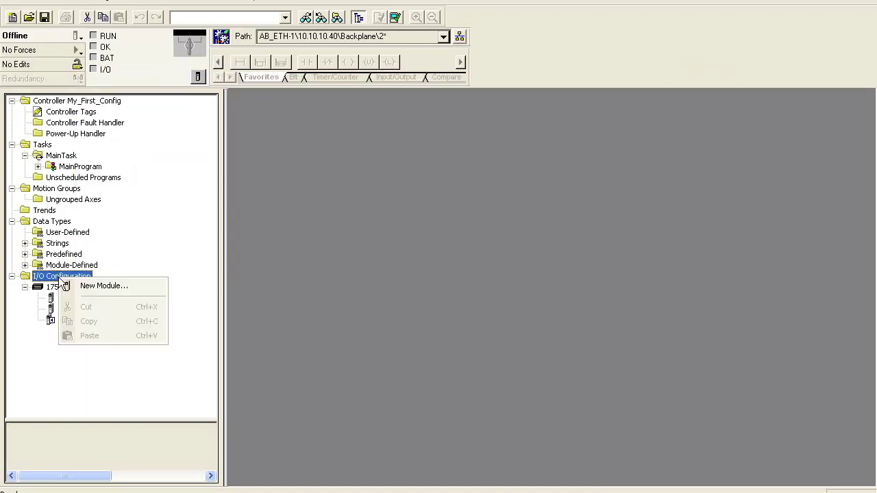
click(94, 287)
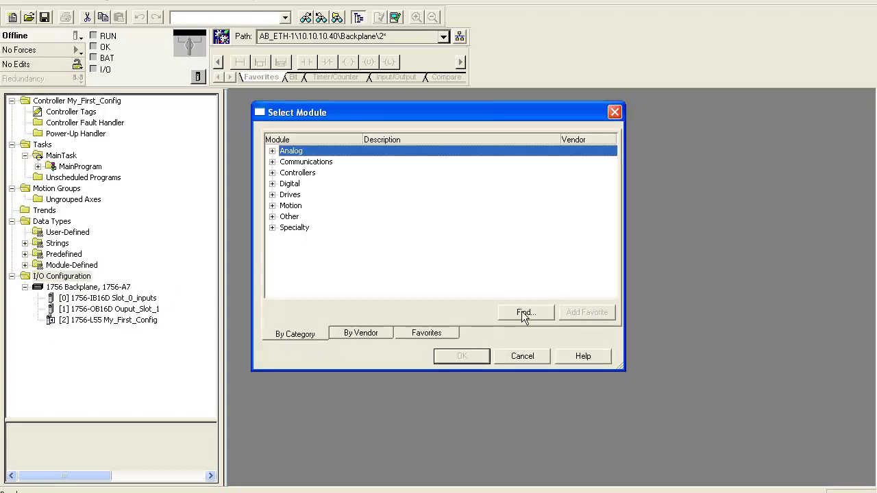
click(524, 312)
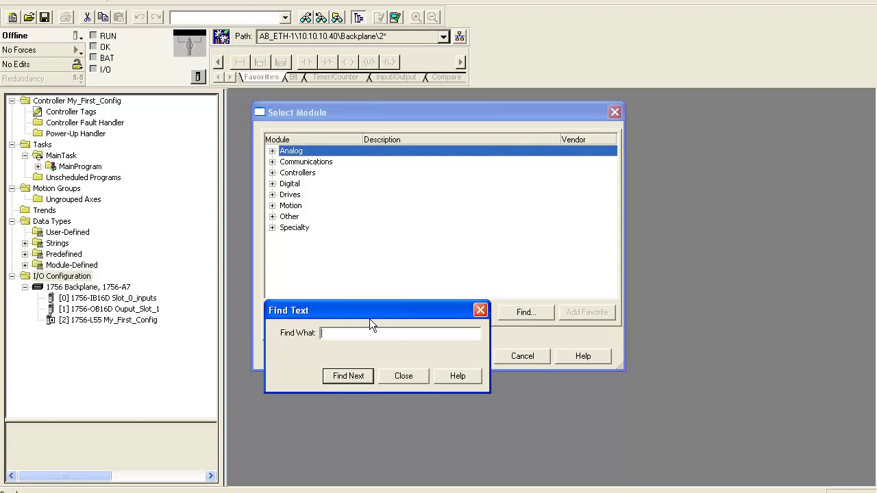
text(1756)
text(-IF)
key(Return)
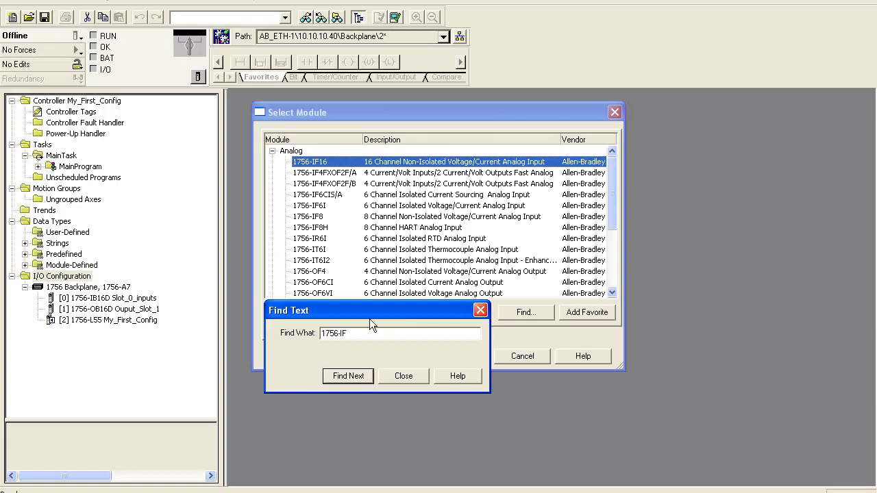
click(481, 310)
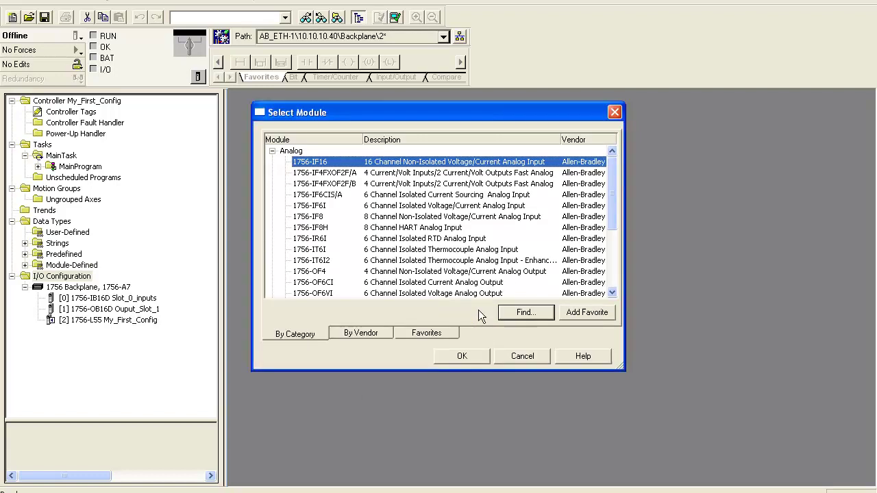
click(323, 210)
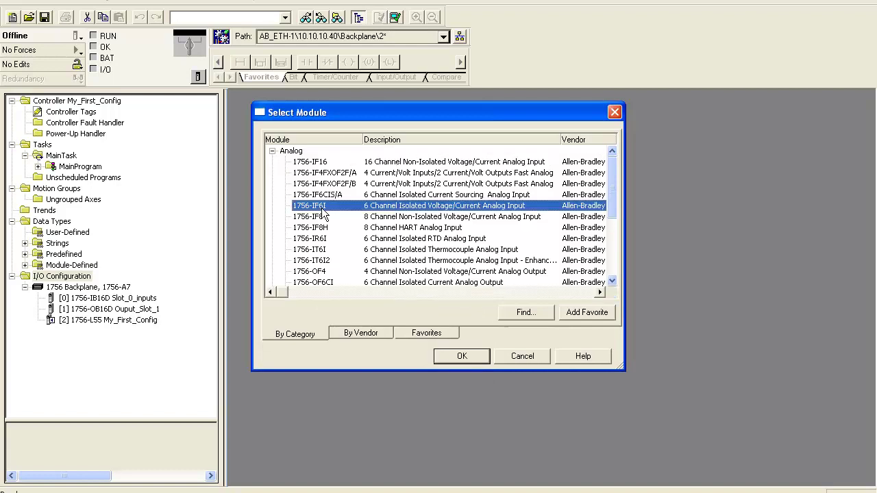
click(457, 359)
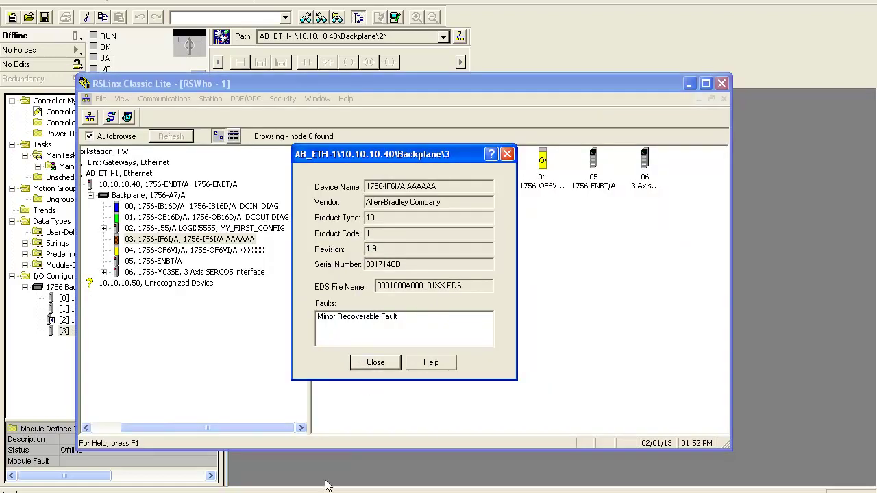
click(374, 361)
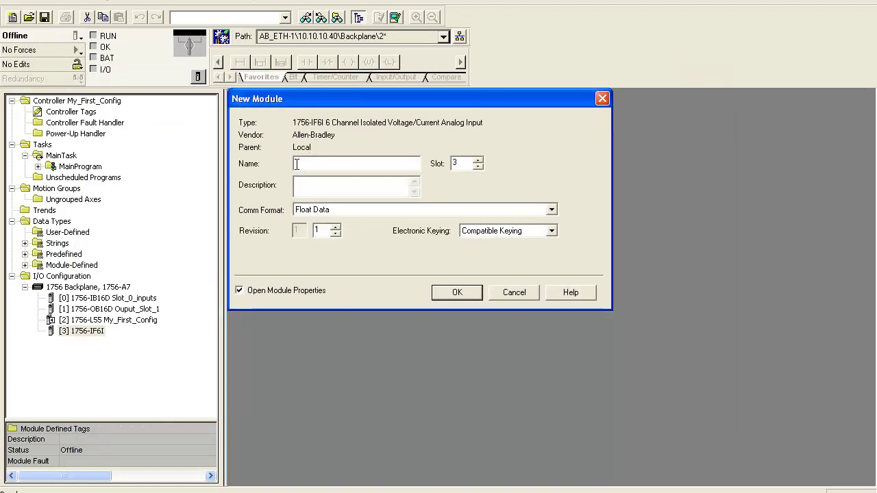
Name the 1756-IF6I module Inputs_Slot_3 and accept its 100.0 ms RPI properties
text(np)
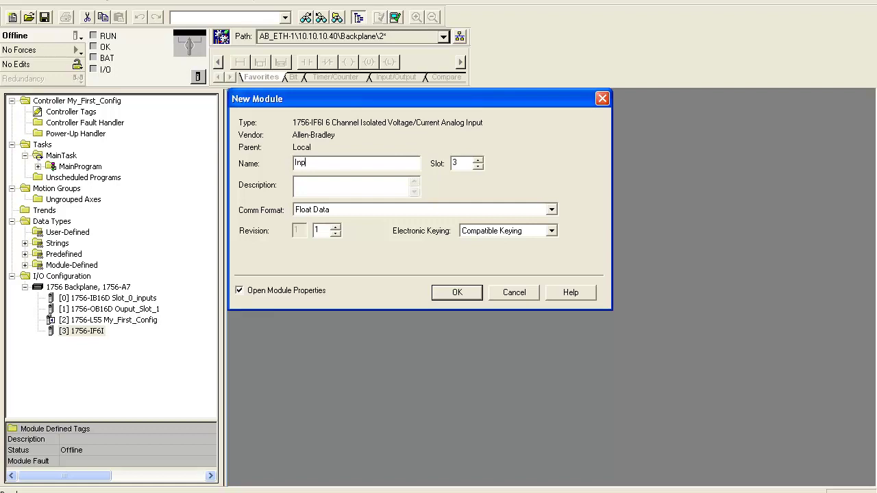
text(uts_Slot_3)
click(460, 291)
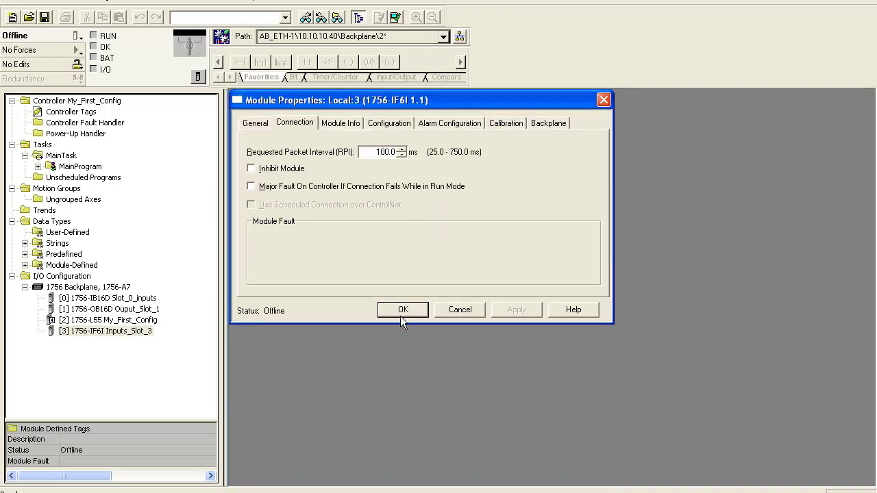
click(400, 311)
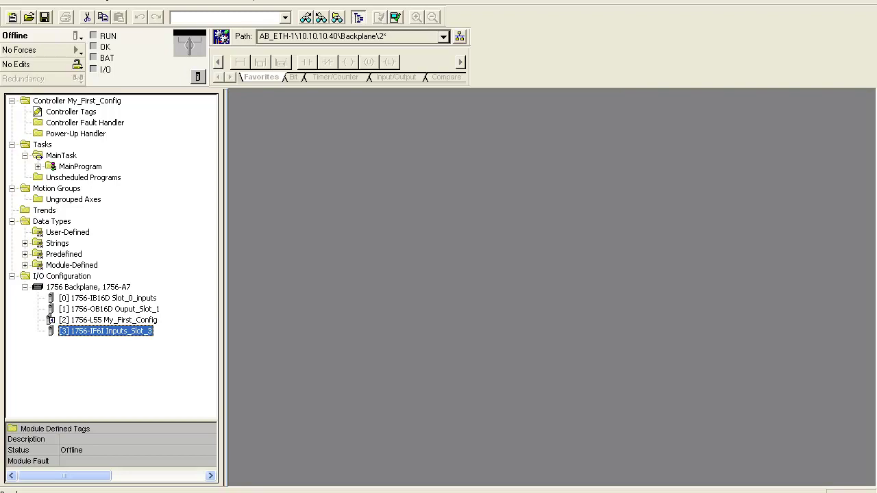
Close the RSLinx backplane browser with Alt+F4, returning to the RSLogix 5000 project
key(alt+Tab)
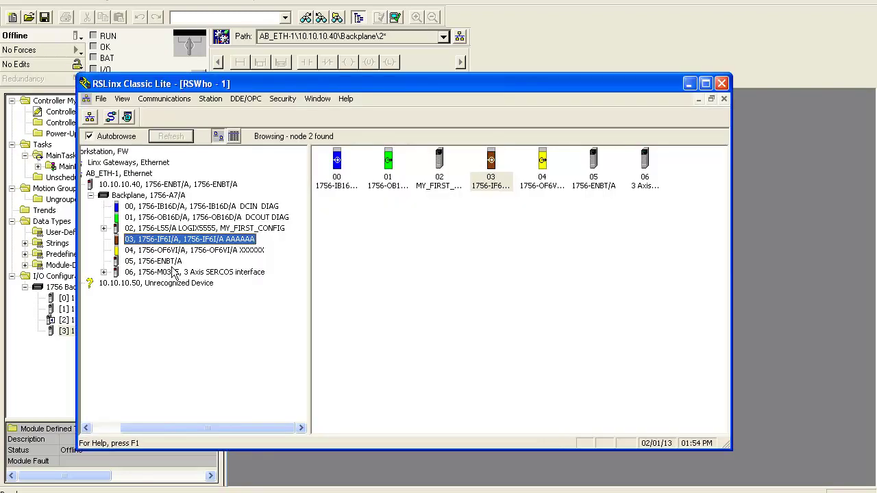
click(201, 251)
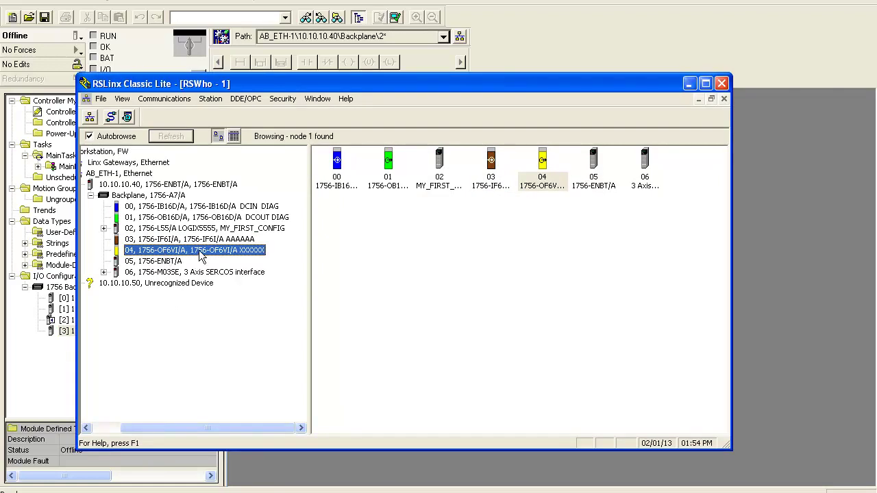
key(alt+F4)
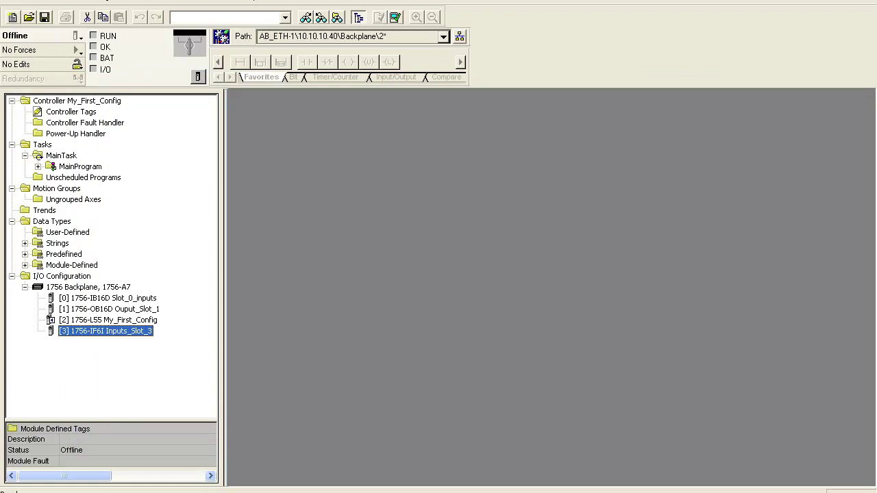
Open the New Module catalog and start a search for 1756-, checking catalog numbers in RSLinx
right_click(76, 277)
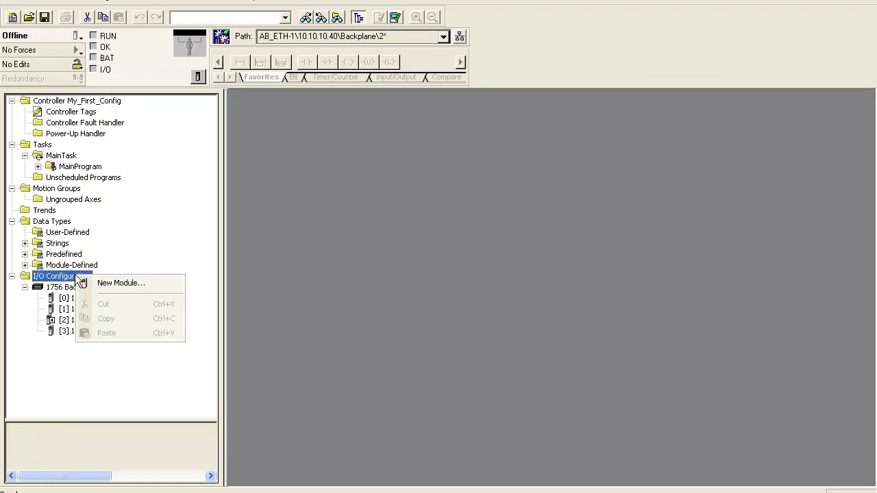
click(106, 282)
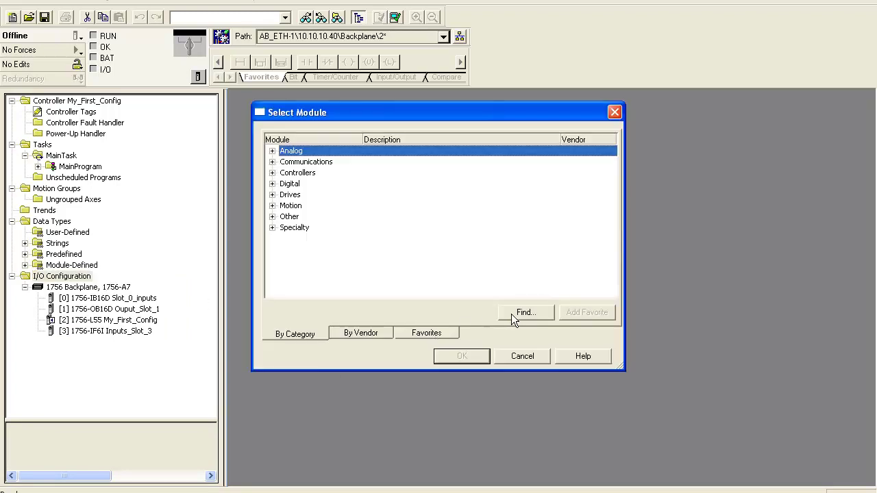
click(519, 315)
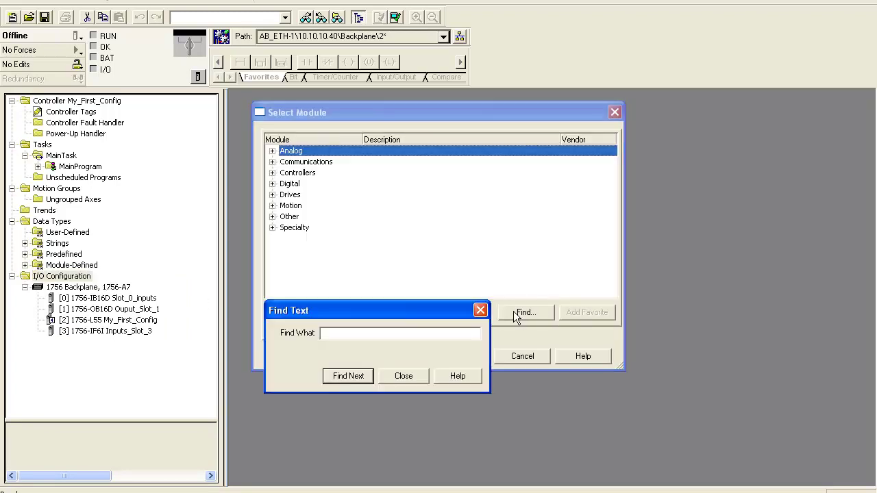
text(18)
key(BackSpace)
text(756-)
key(alt+Tab)
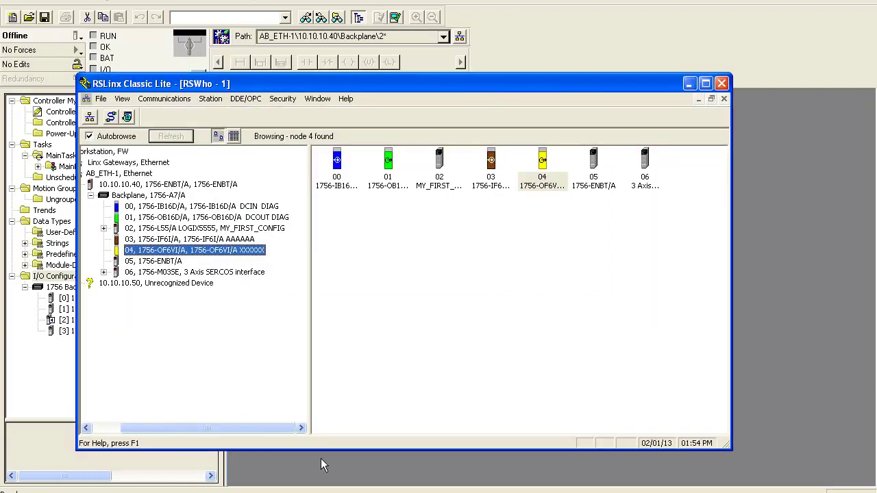
key(alt+Tab)
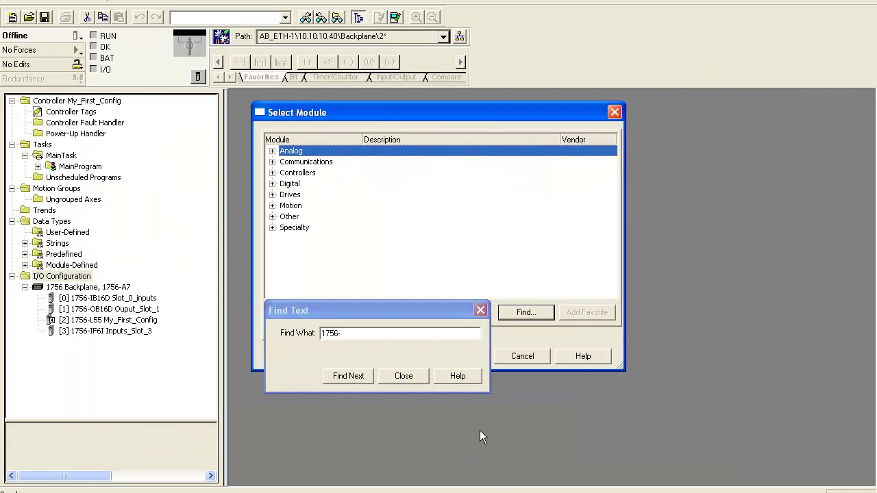
Finish the search as 1756-of6v, then select and confirm the 1756-OF6VI module
click(351, 334)
text(of6v)
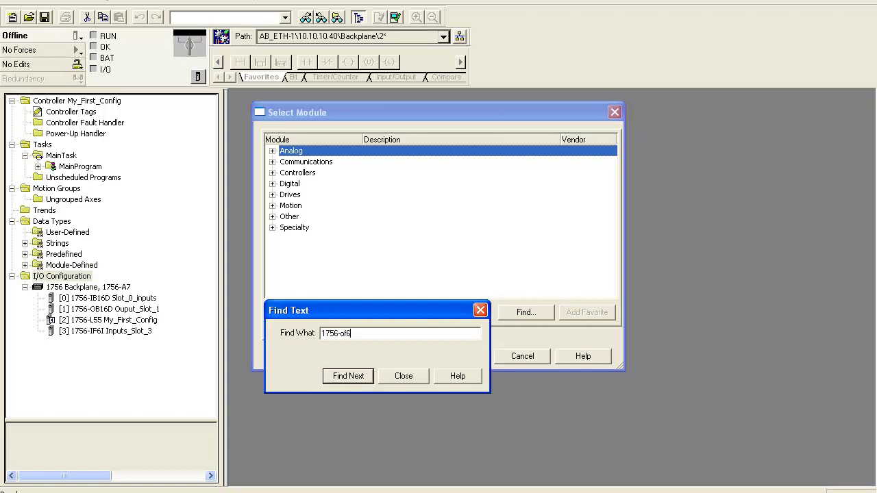
click(353, 378)
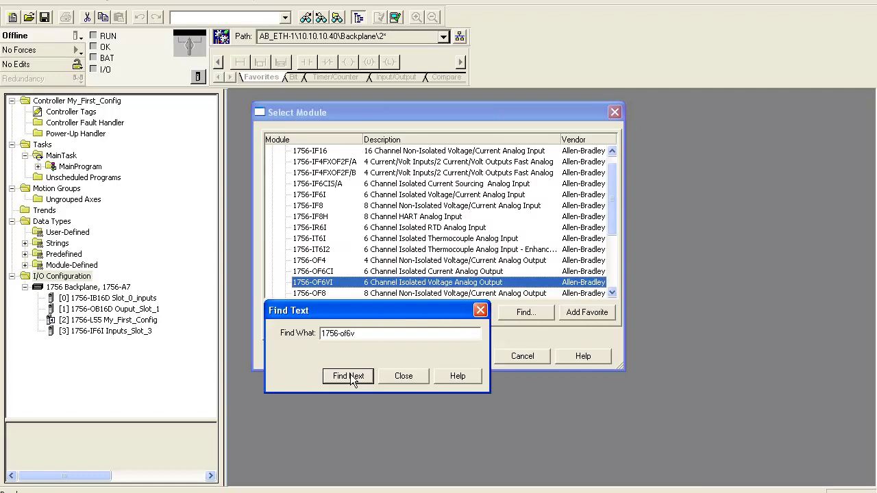
click(480, 310)
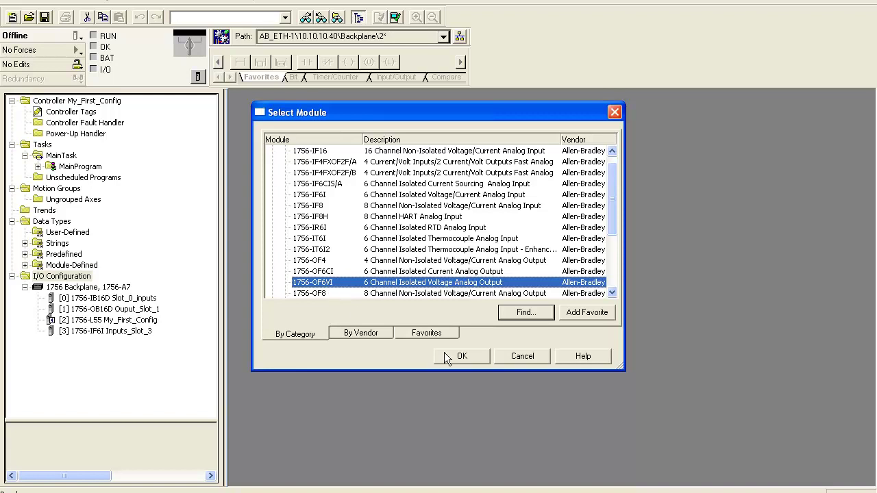
click(465, 358)
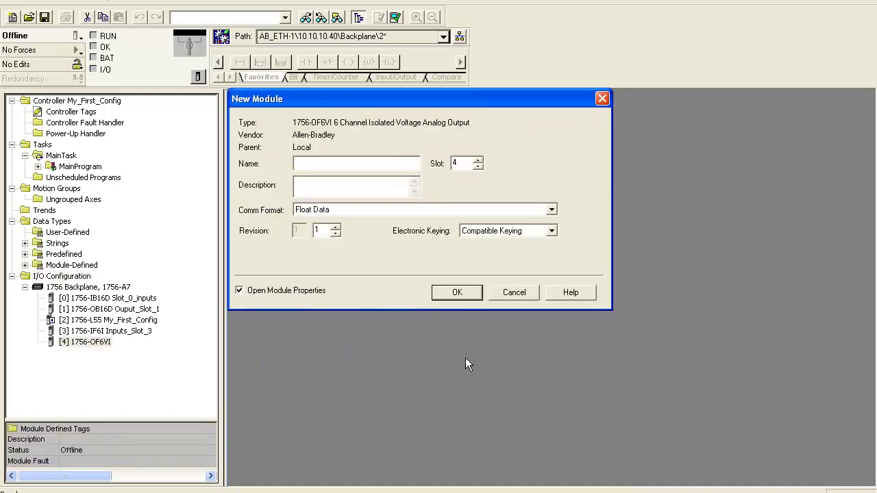
Name the slot 4 module Slot_4_outputs, accept its properties, and switch to the RSLinx backplane view
click(307, 161)
text(Slot_)
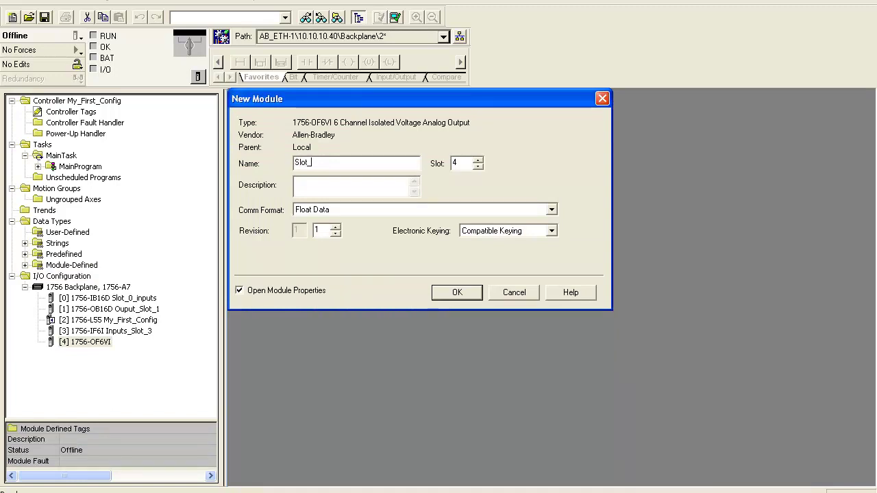
text(4_output)
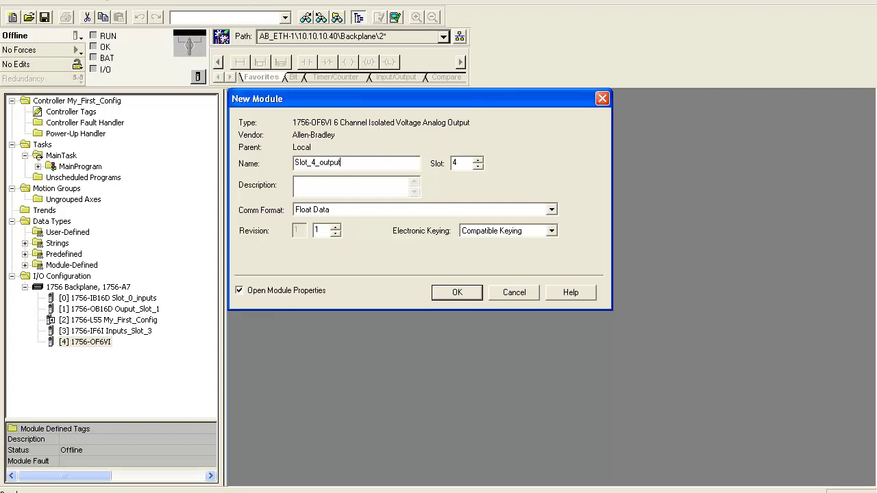
text(s)
click(456, 294)
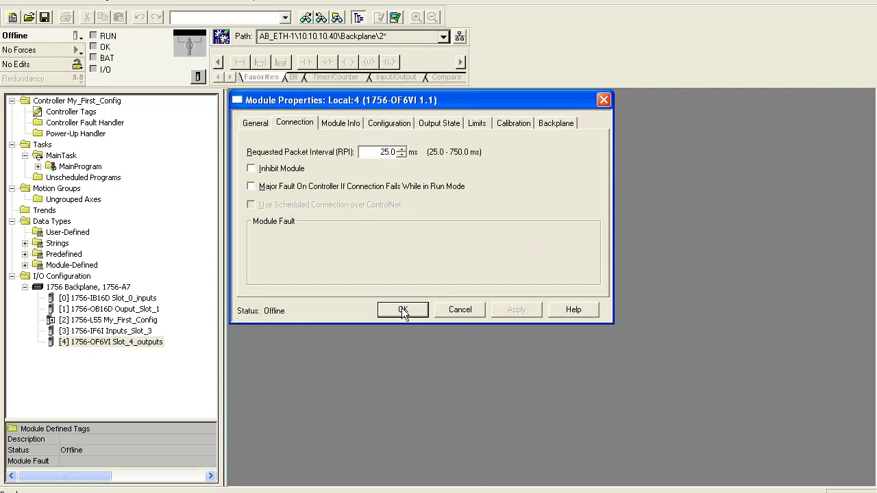
click(401, 310)
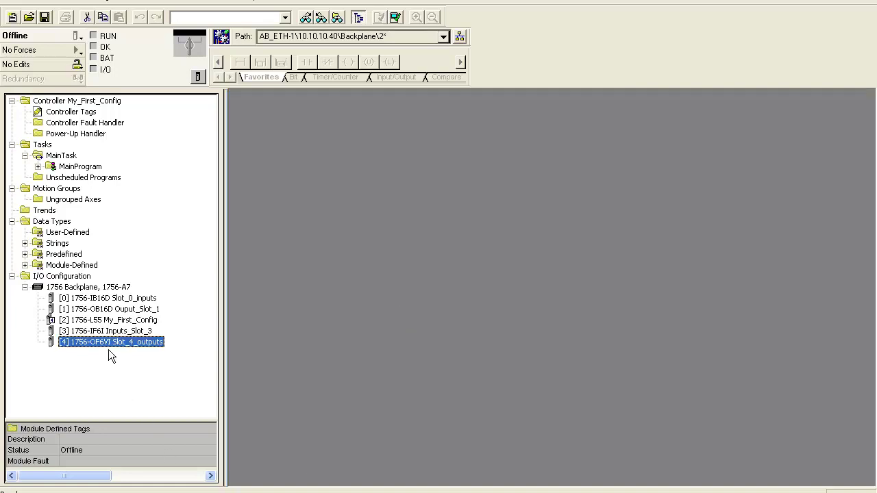
click(127, 492)
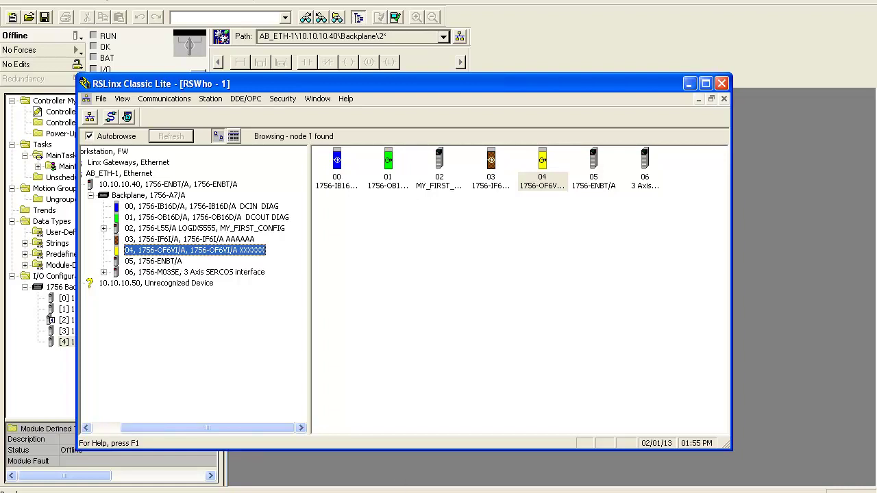
Close the RSLinx backplane browse window with Alt+F4 to return to the project
key(alt+F4)
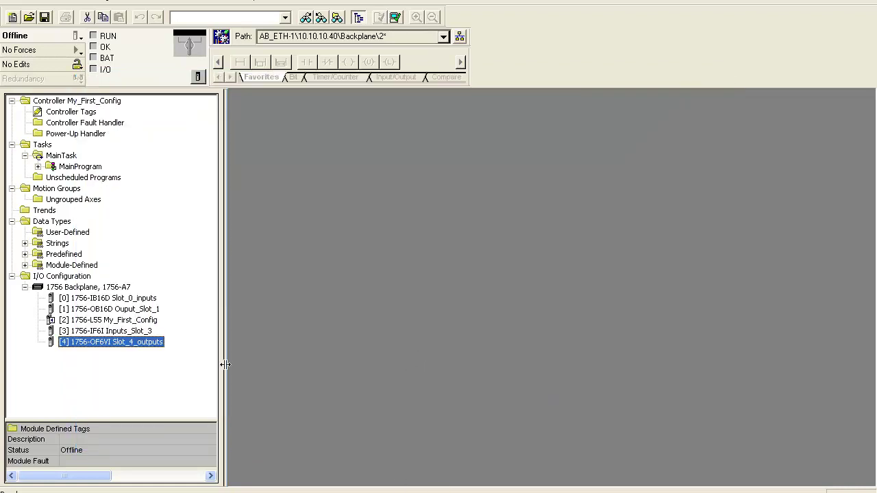
Choose the 1756-ENBT Ethernet bridge from the Communications category of the New Module catalog
click(71, 281)
right_click(71, 281)
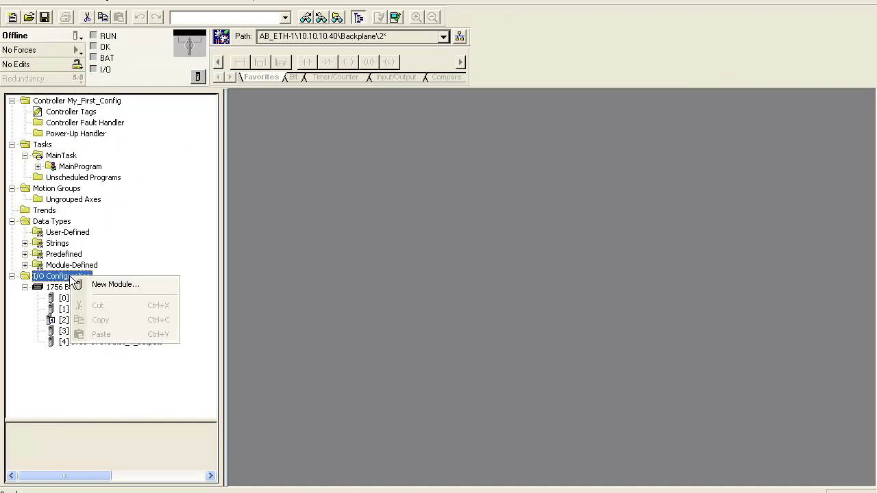
click(114, 284)
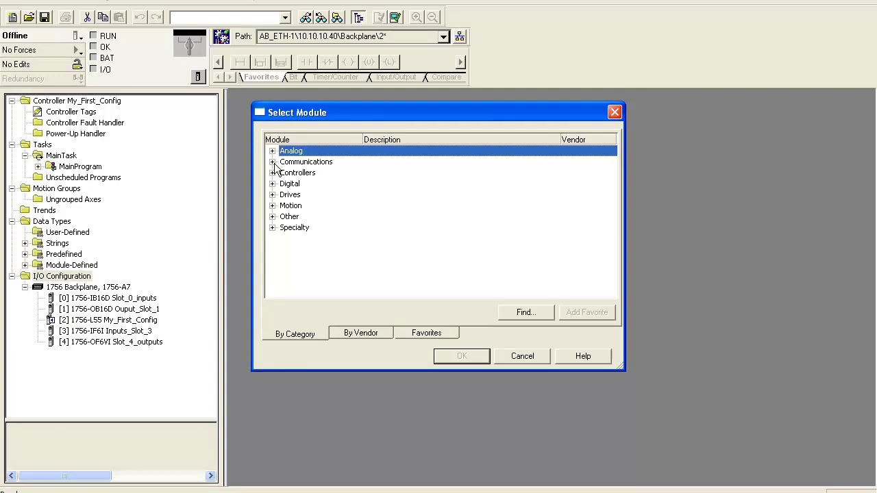
click(272, 162)
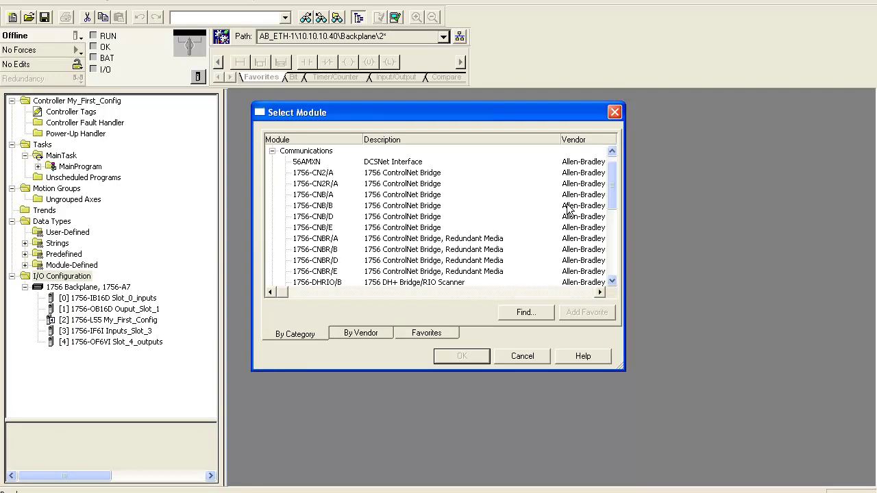
drag(612, 173, 612, 229)
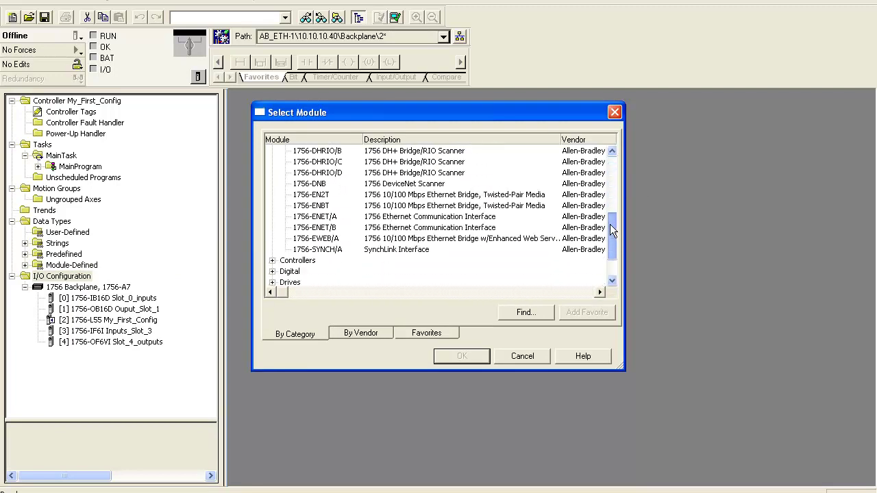
click(319, 206)
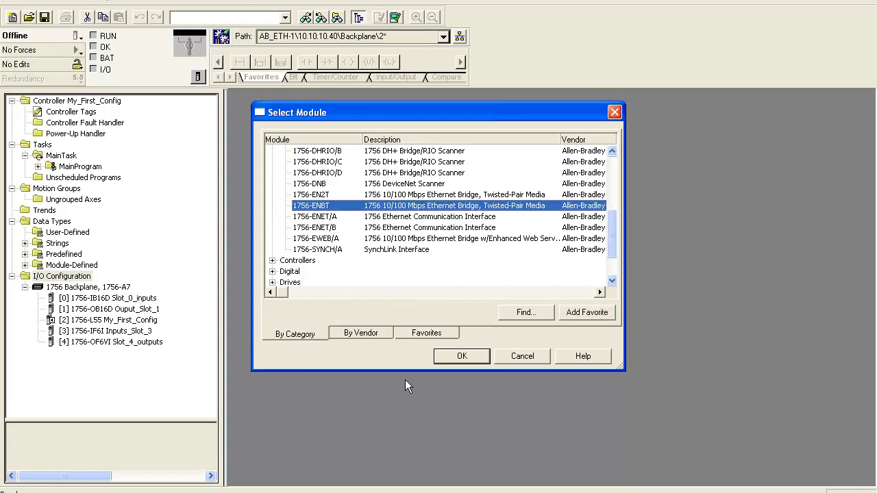
click(465, 358)
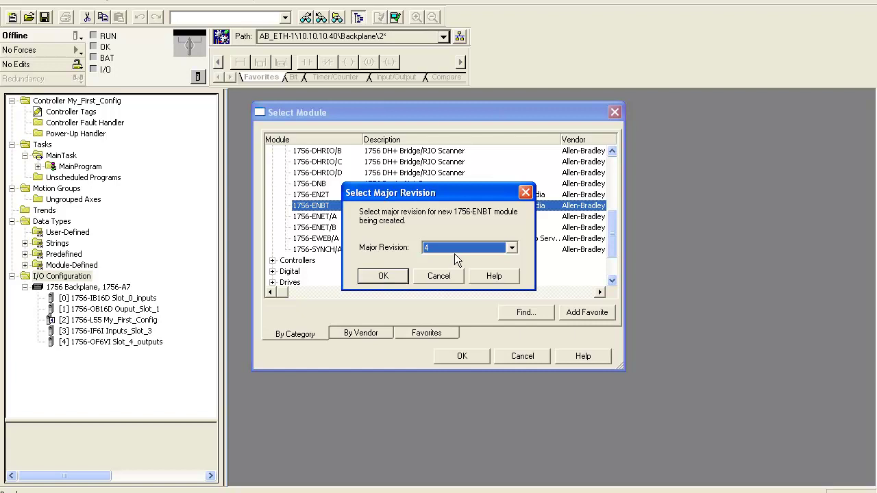
Set the 1756-ENBT major revision to 2
click(511, 248)
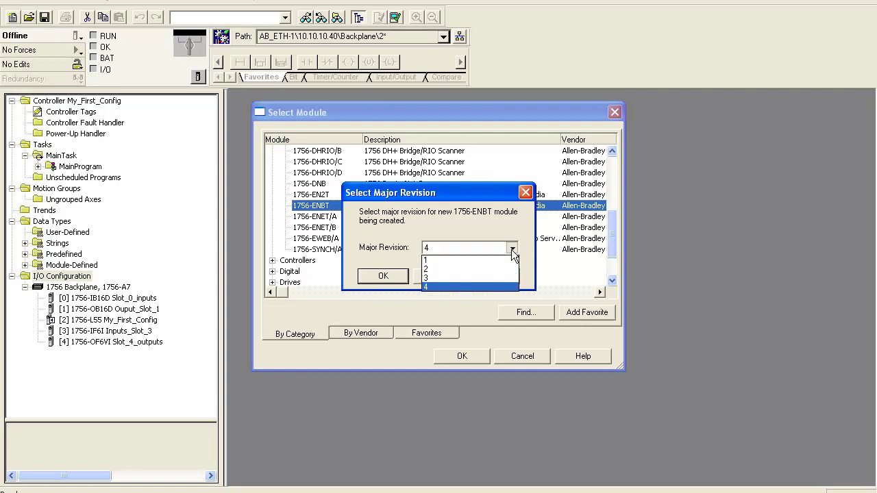
click(445, 268)
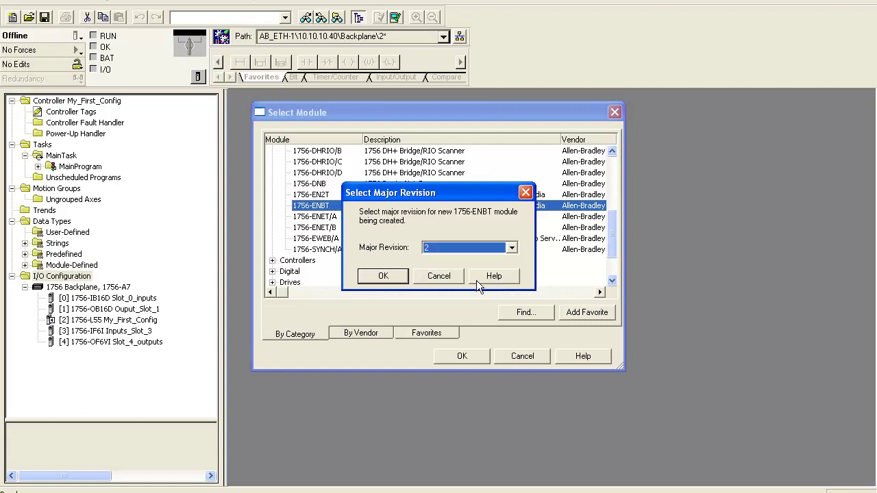
click(384, 276)
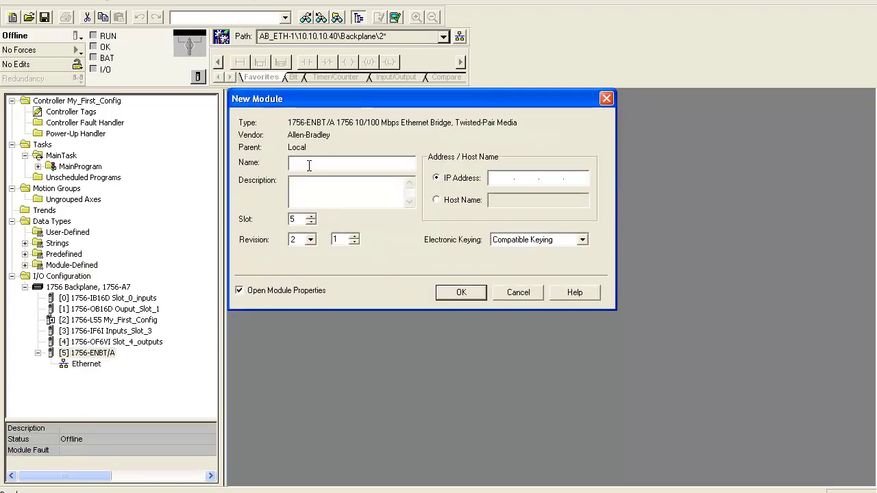
Name the Ethernet bridge Comms with IP address 10.10.10.40 and accept its properties
text(Comms)
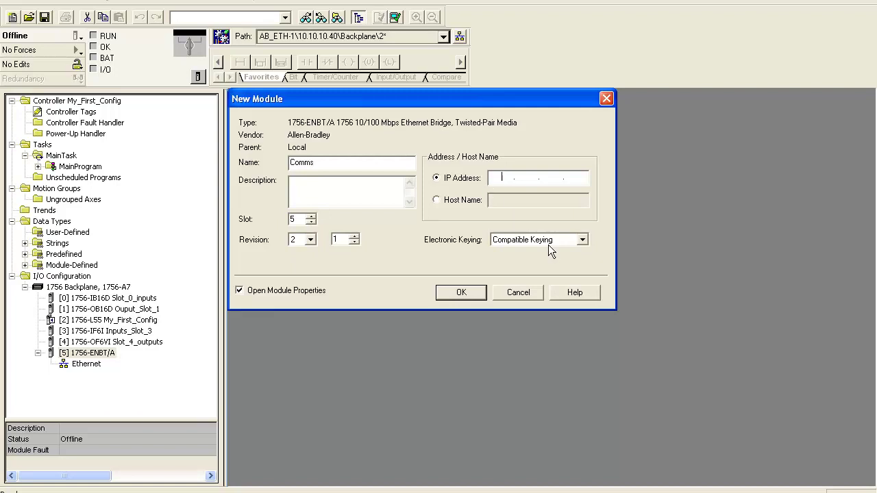
text(10)
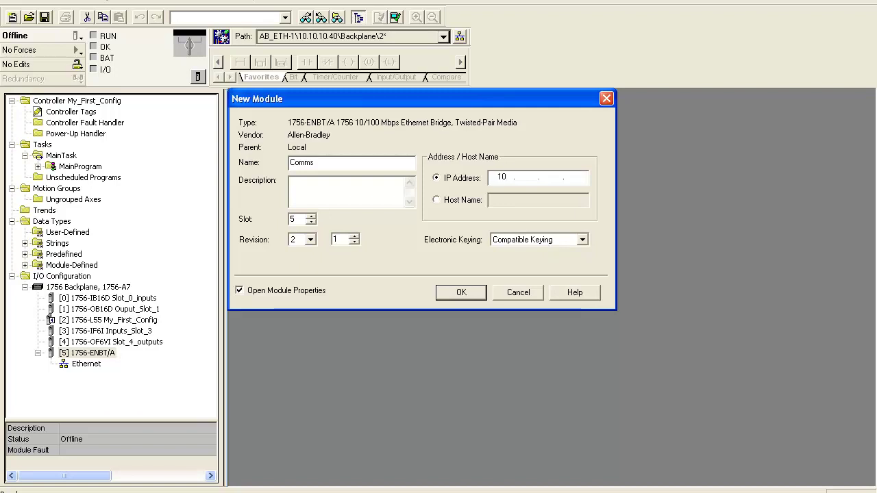
text(.10)
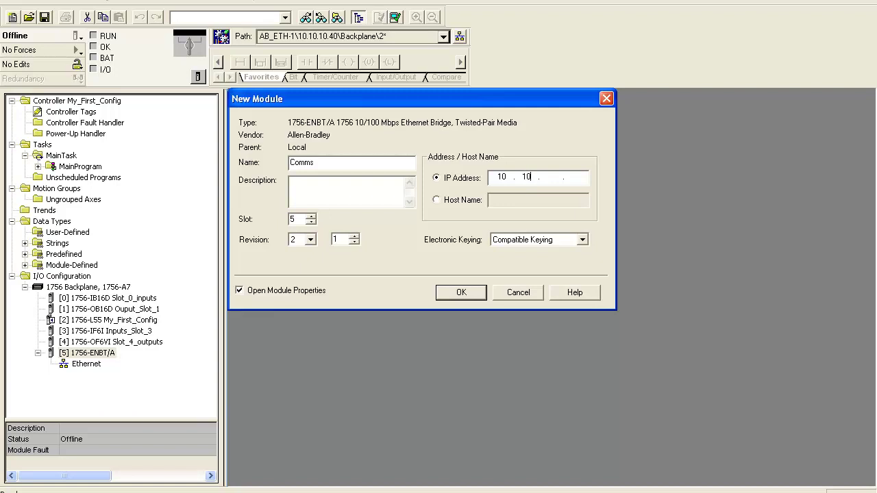
text(.10)
text(40)
click(460, 293)
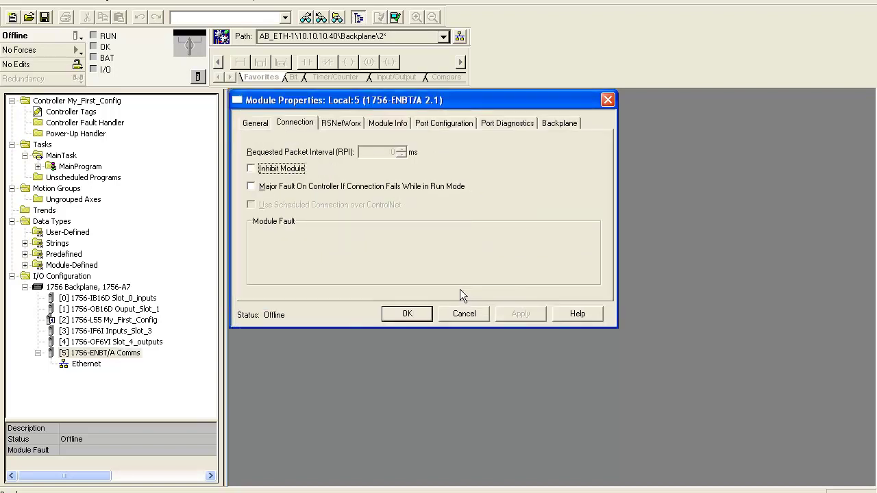
click(405, 310)
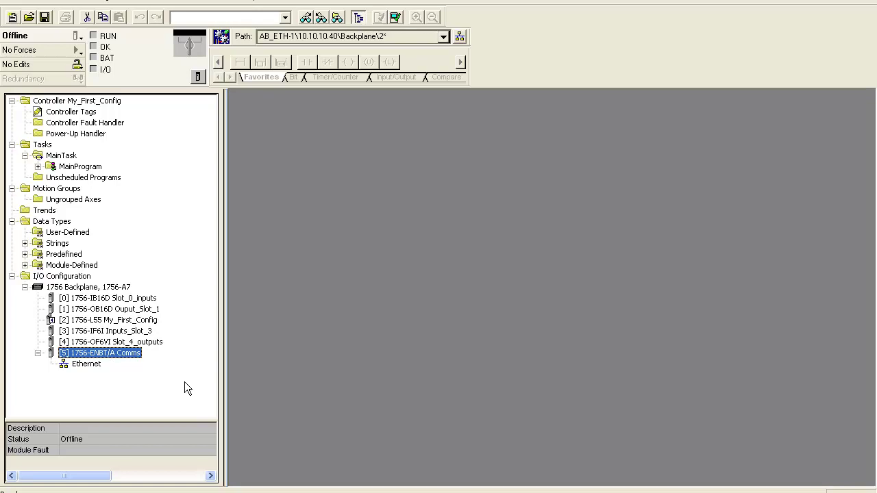
click(140, 491)
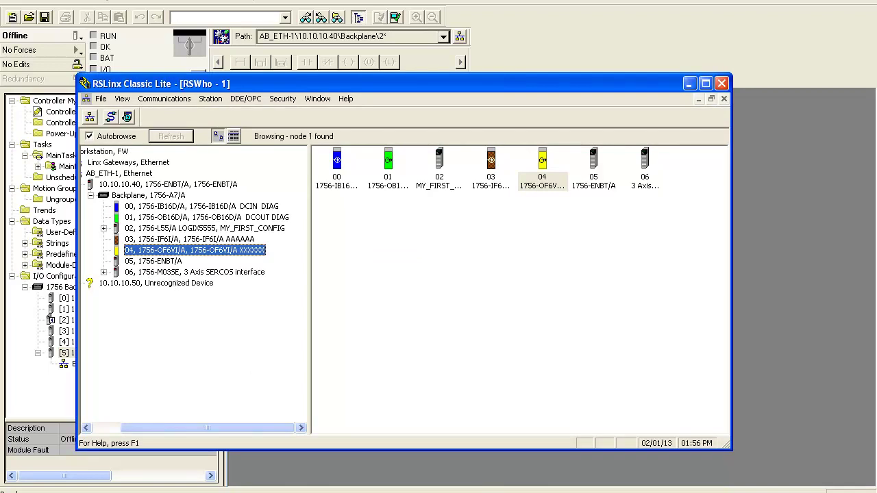
click(397, 490)
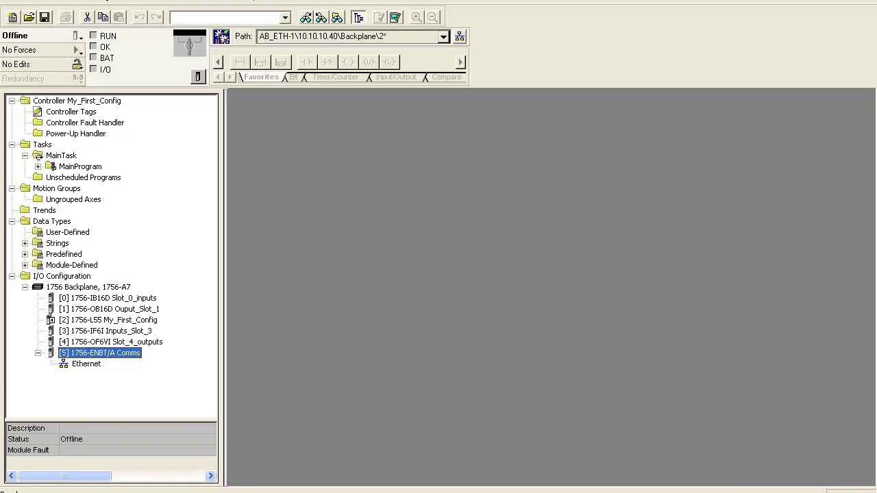
Select the 1756-M03SE from the Motion category and begin naming it Motion
right_click(61, 276)
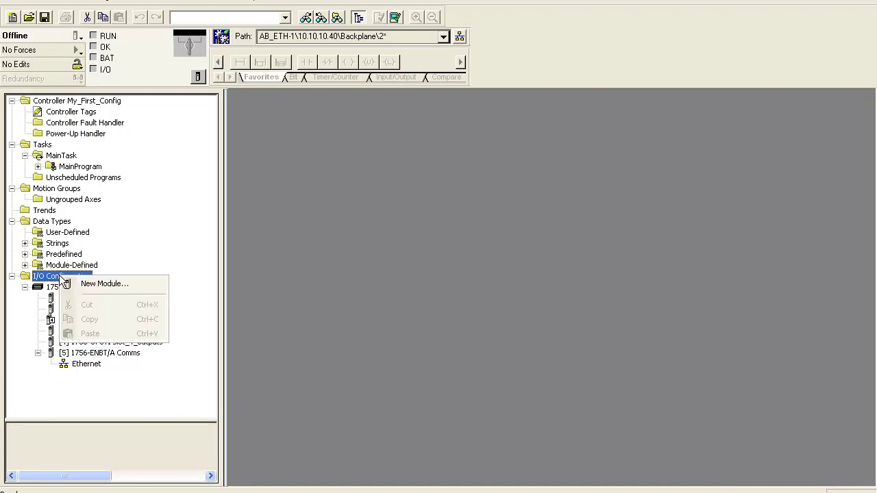
click(99, 282)
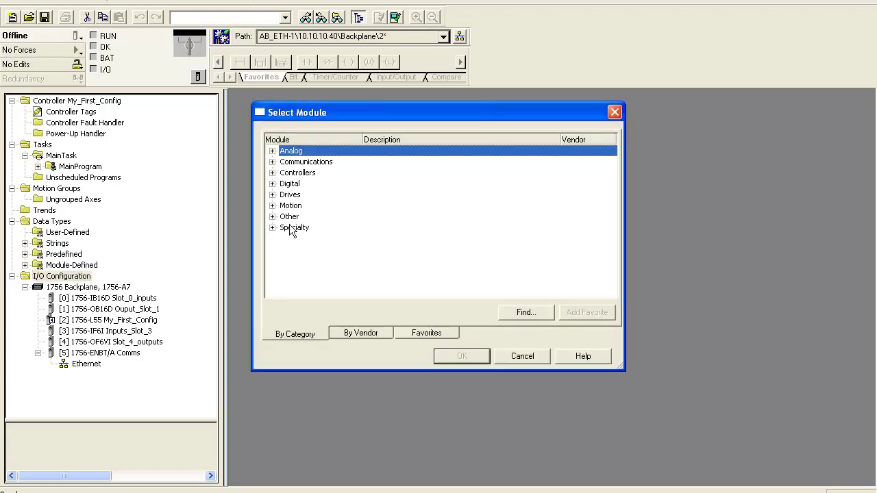
click(274, 206)
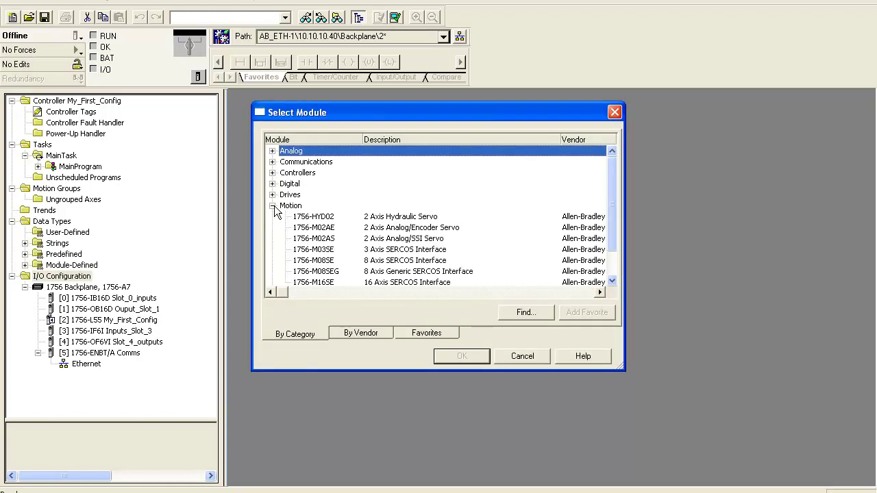
drag(609, 175, 612, 204)
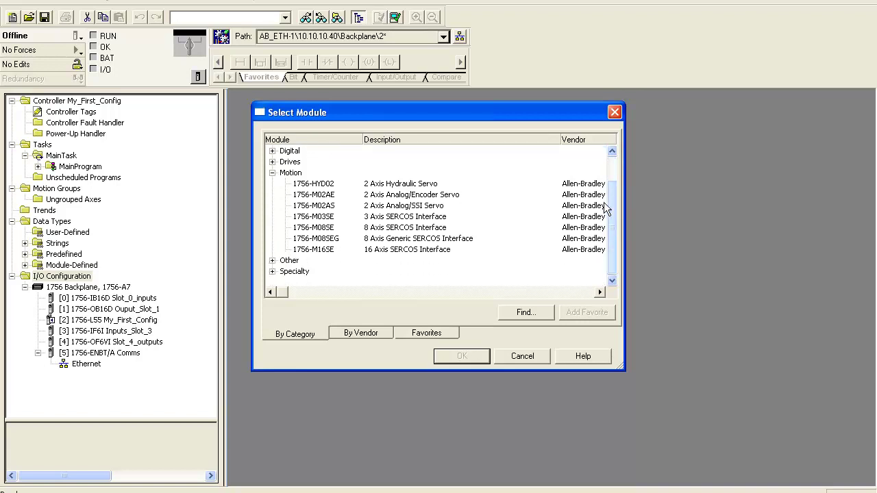
click(322, 218)
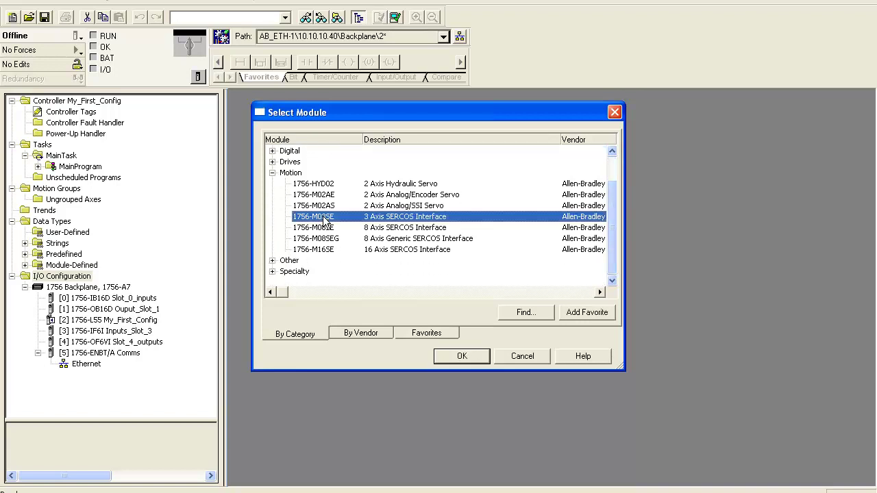
click(461, 356)
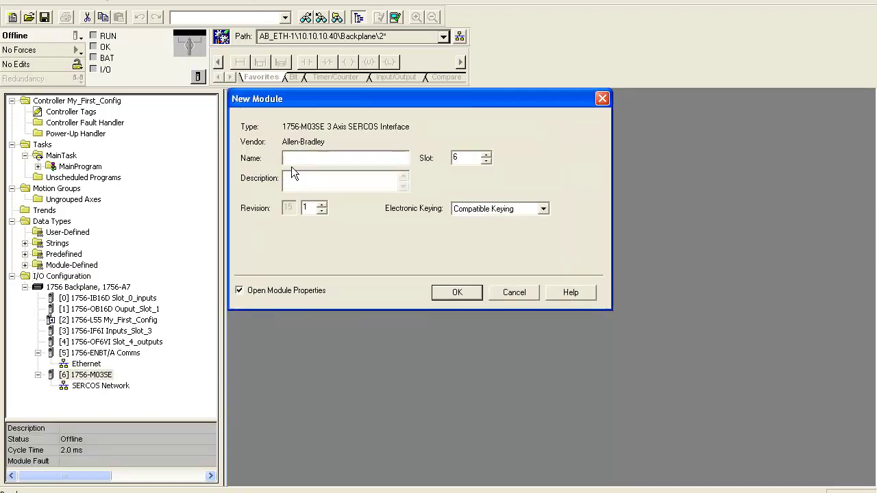
text(Motion)
key(alt+Tab)
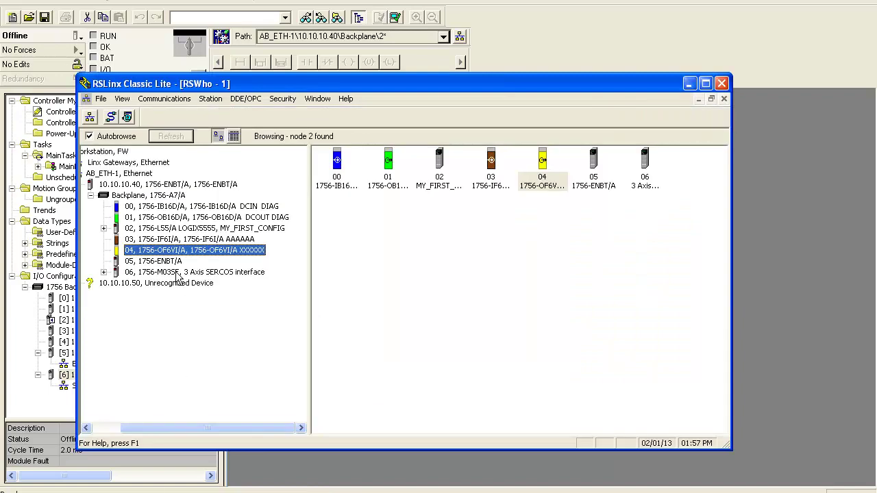
right_click(178, 275)
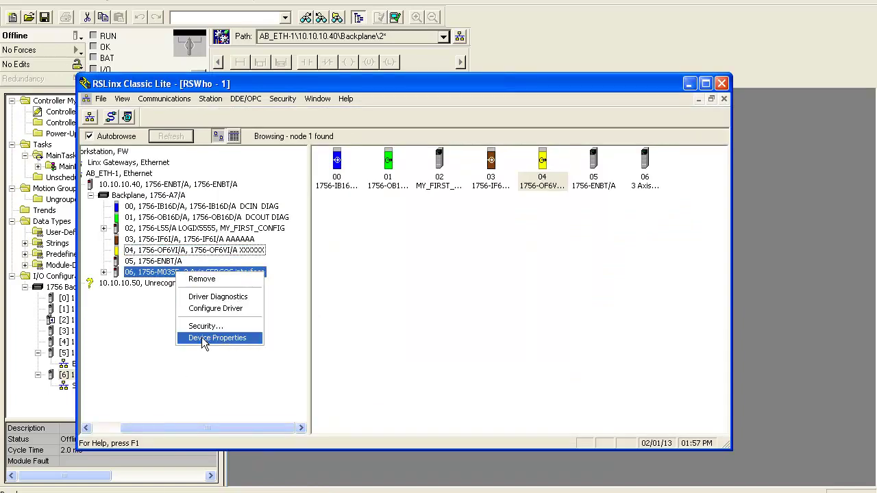
click(202, 337)
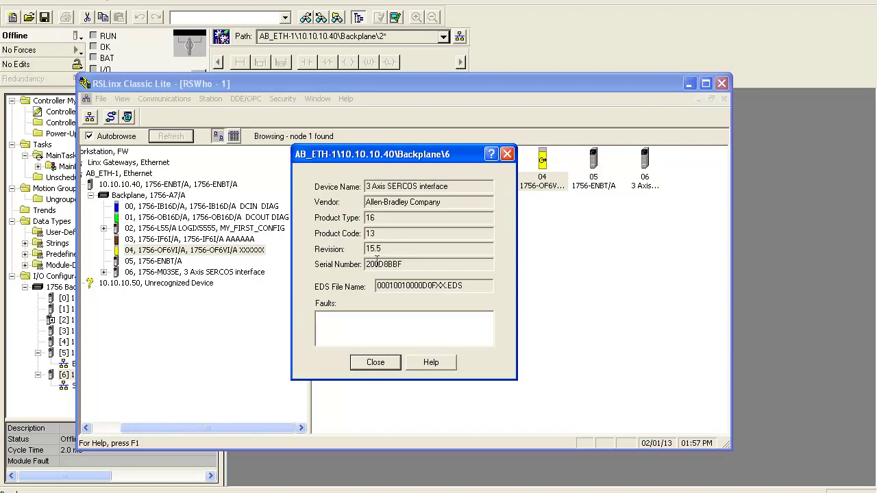
click(373, 362)
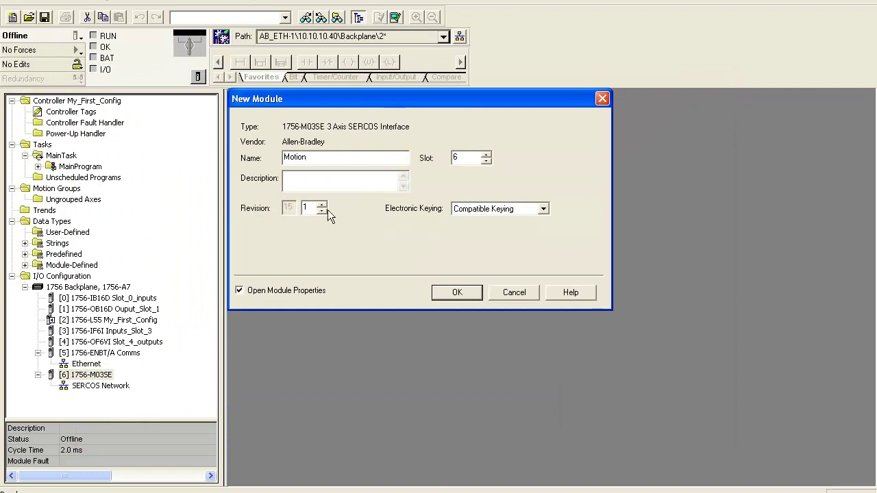
Raise the minor revision to 15, then create the Motion module and accept its properties
click(321, 205)
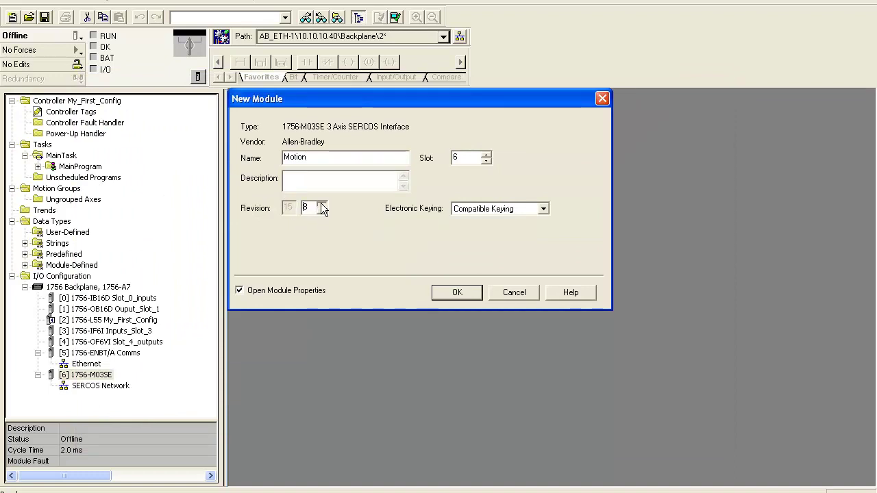
click(321, 204)
click(321, 204)
click(321, 204)
click(321, 205)
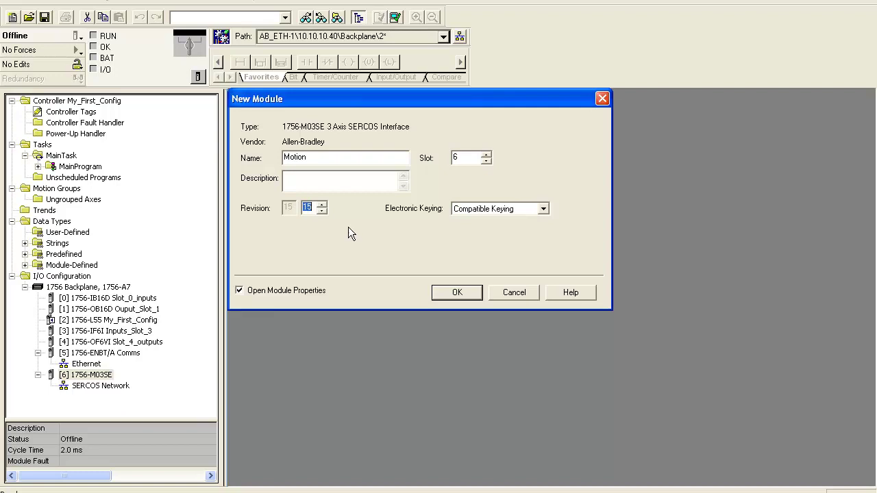
click(458, 292)
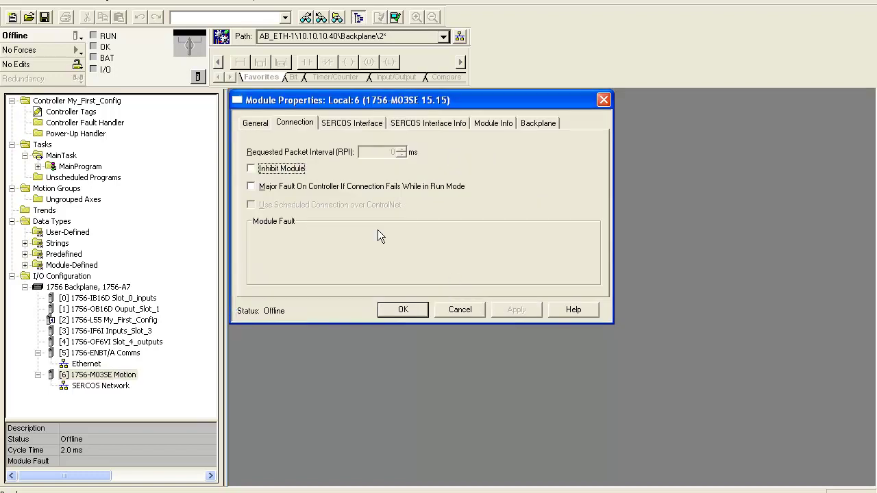
click(402, 310)
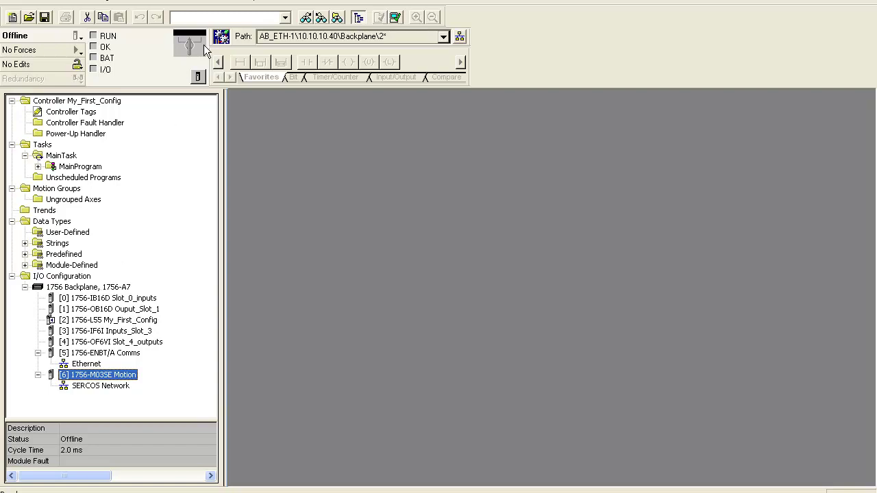
Open Who Active and re-browse AB_ETH-1 down to the 10.10.10.40 backplane
click(159, 2)
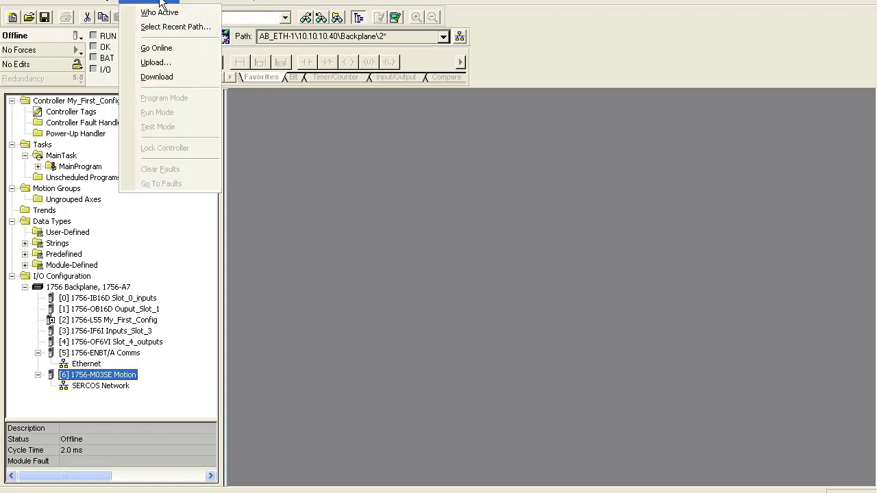
click(161, 12)
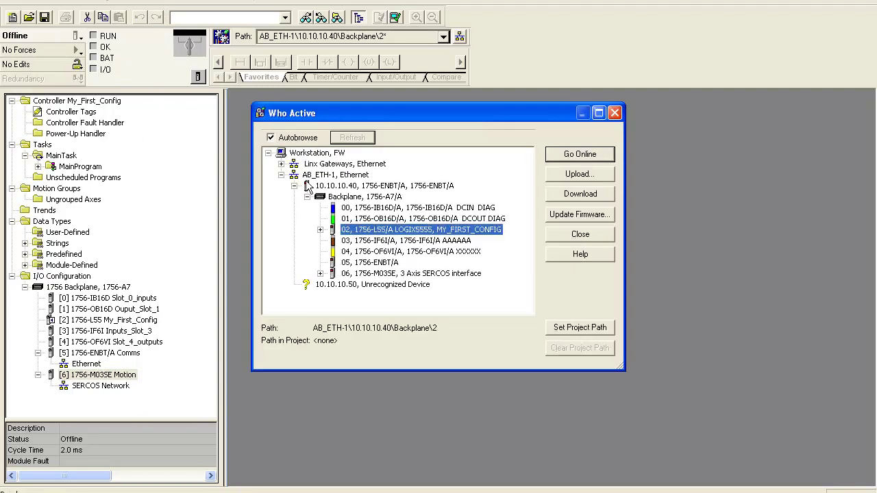
click(281, 174)
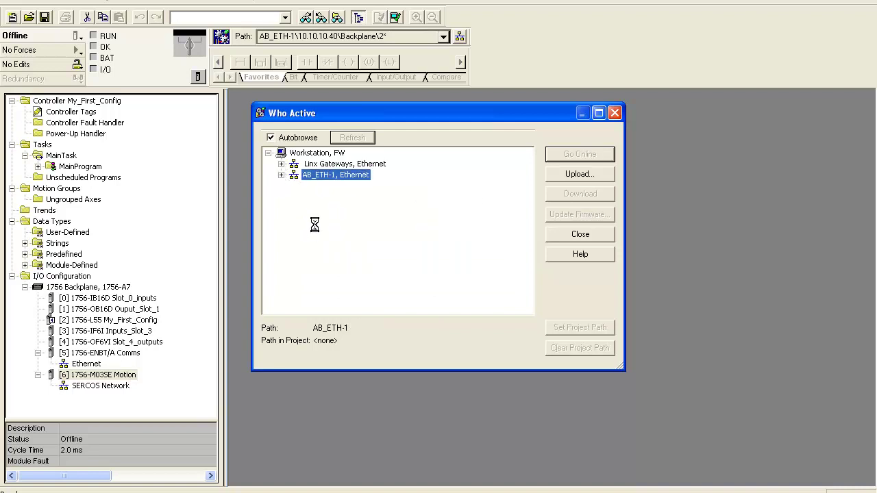
click(281, 176)
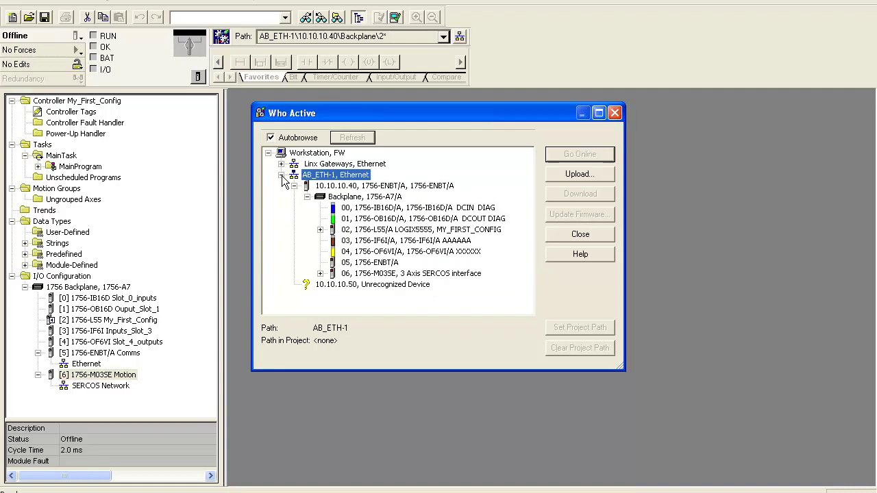
click(294, 186)
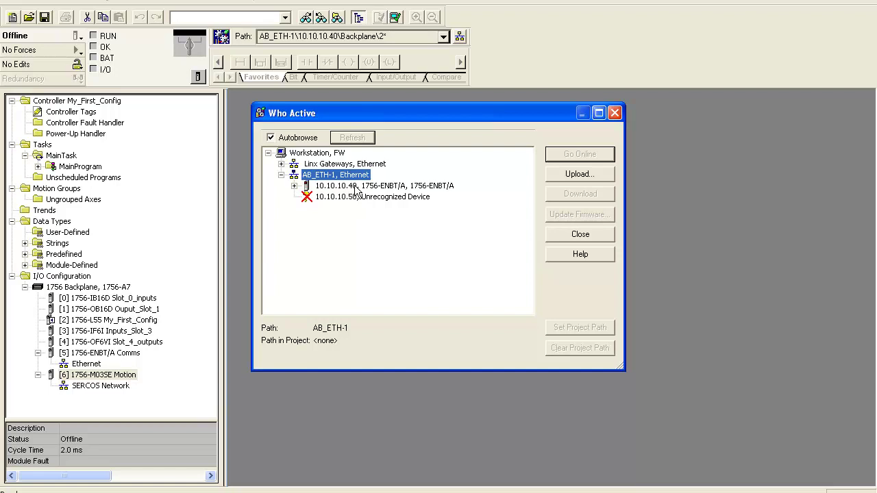
click(294, 186)
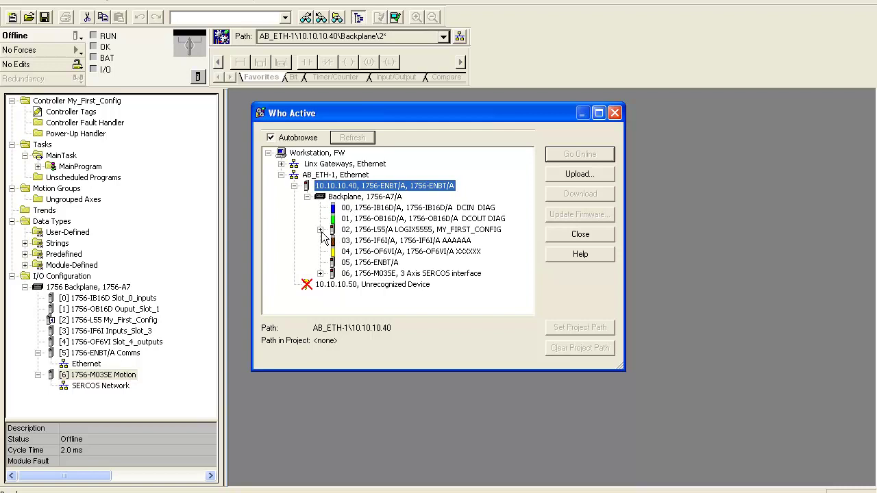
Set the project path to the slot 02 MY_FIRST_CONFIG controller and start the download
click(379, 231)
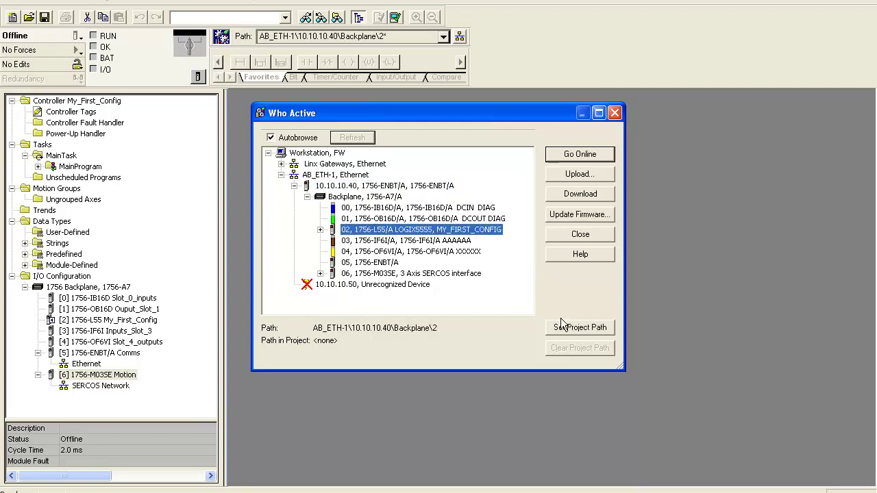
click(574, 330)
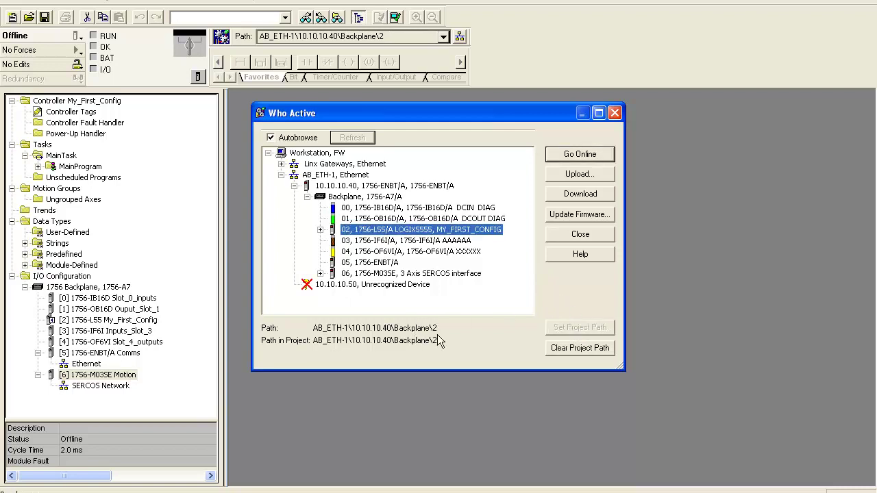
click(569, 196)
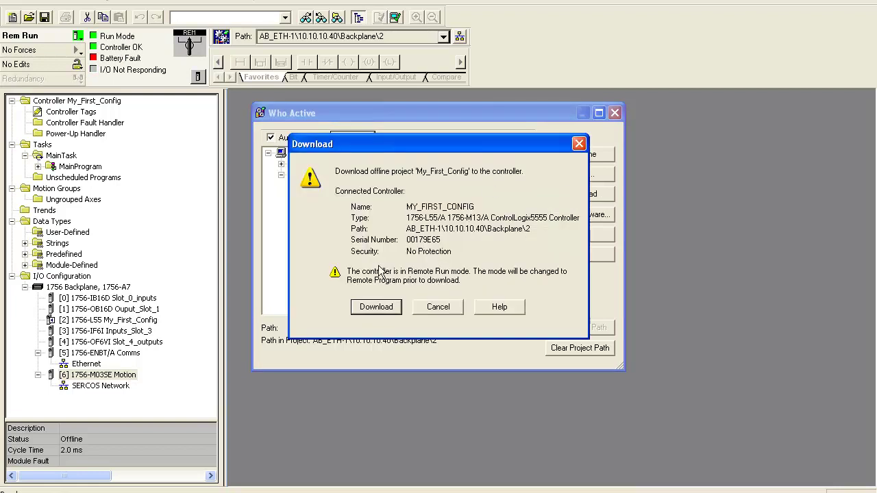
Confirm downloading My_First_Config and return the controller to Remote Run
click(374, 310)
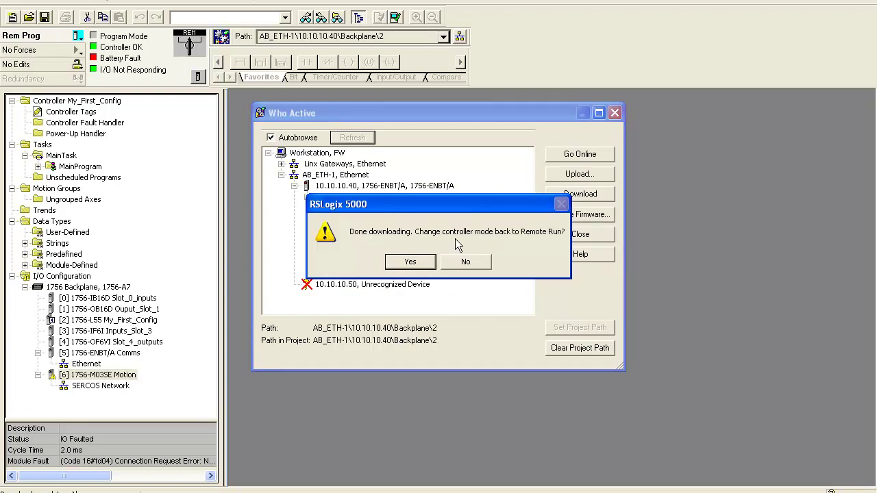
click(411, 262)
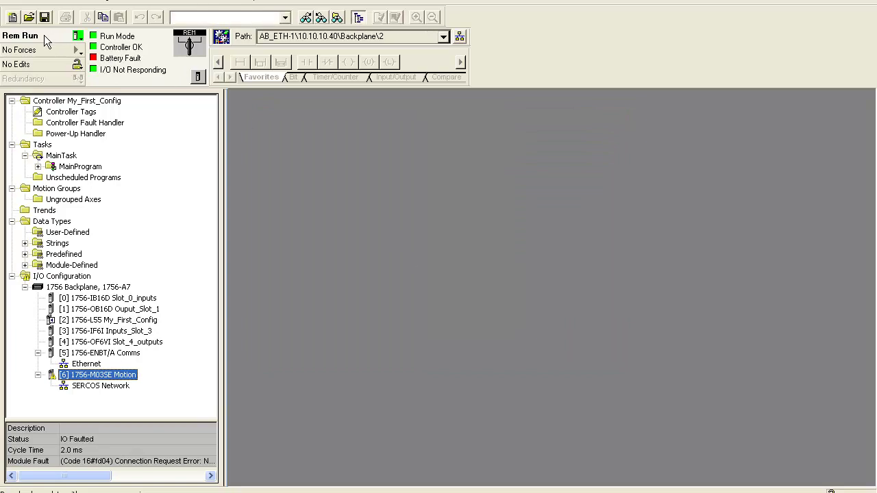
Check the controller mode menu without changing it, then switch to RSLinx Classic Lite
click(80, 39)
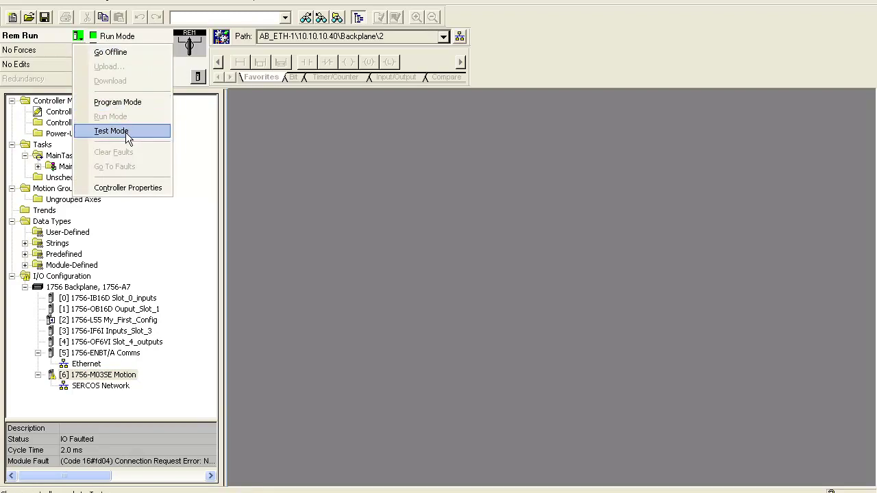
click(52, 35)
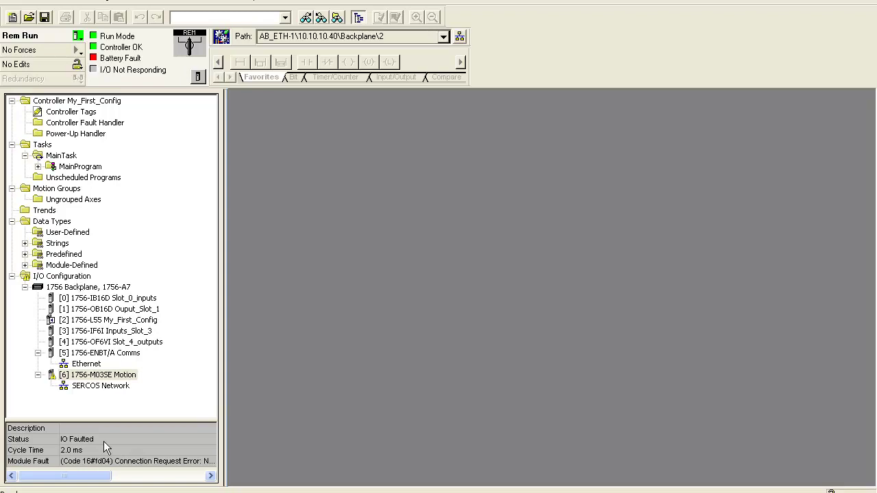
key(alt+Tab)
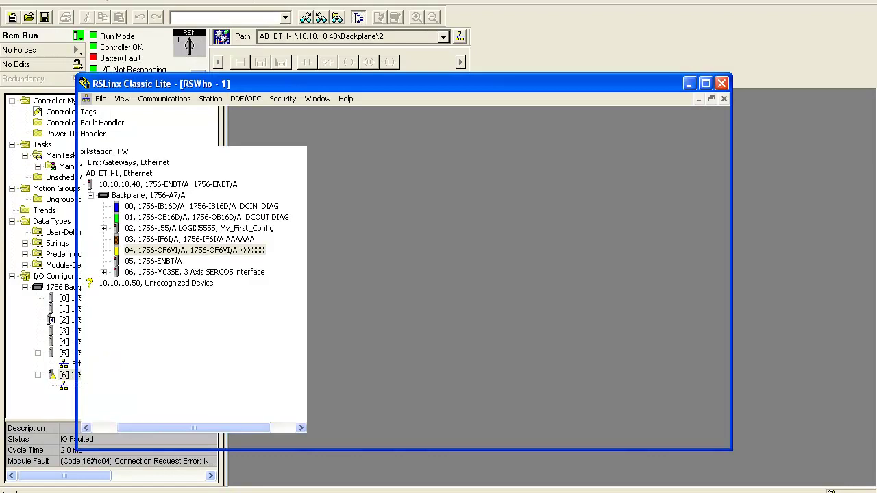
Confirm the slot 00 1756-IB16D/A module shows revision 2.6 in Device Properties, then close RSWho
click(187, 207)
right_click(187, 209)
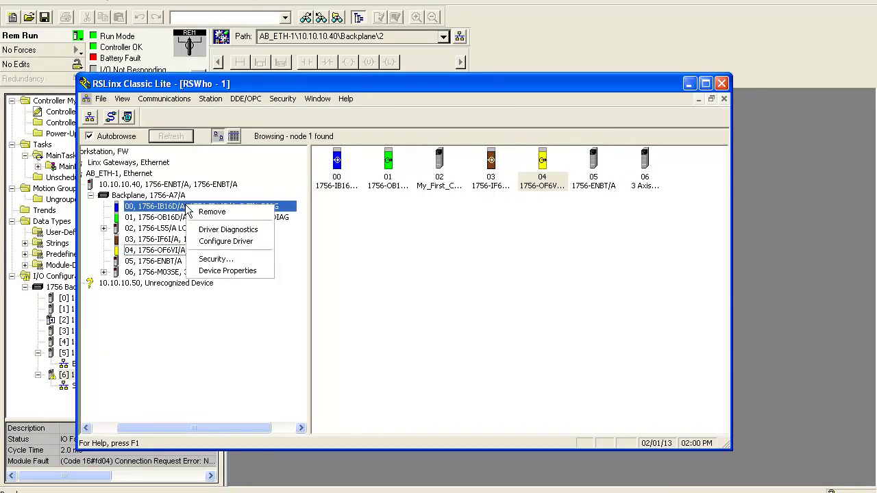
click(218, 271)
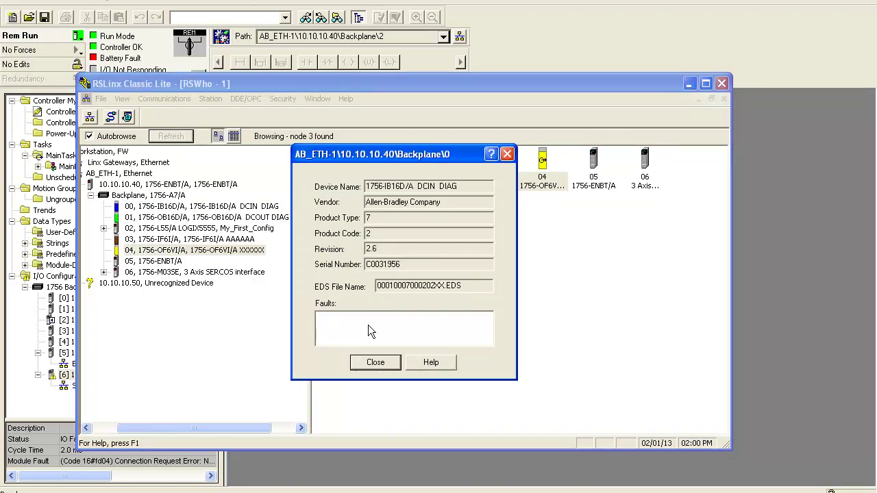
click(376, 362)
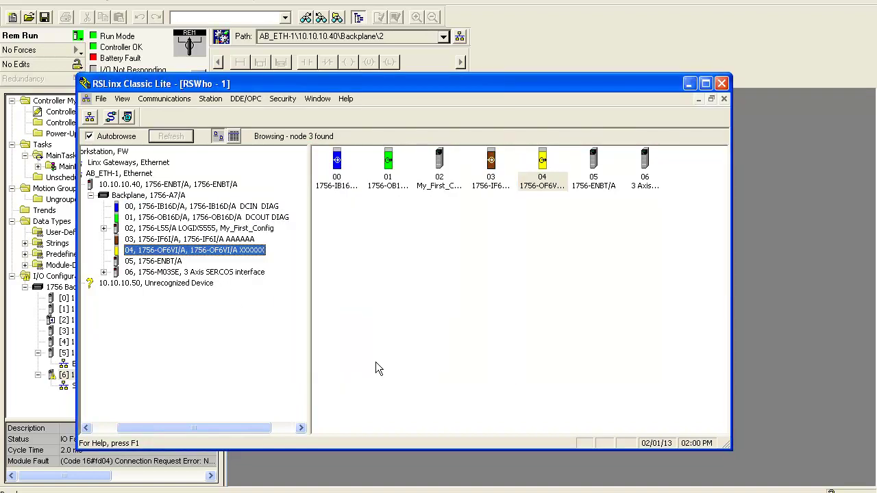
click(722, 84)
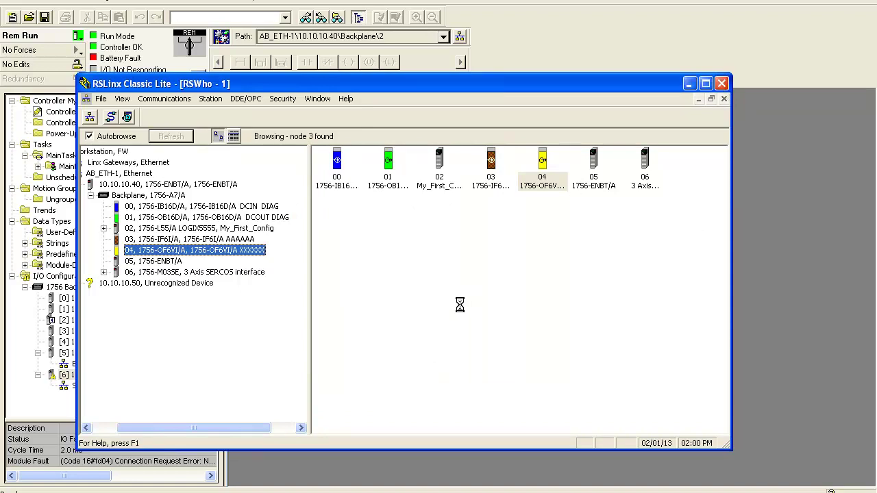